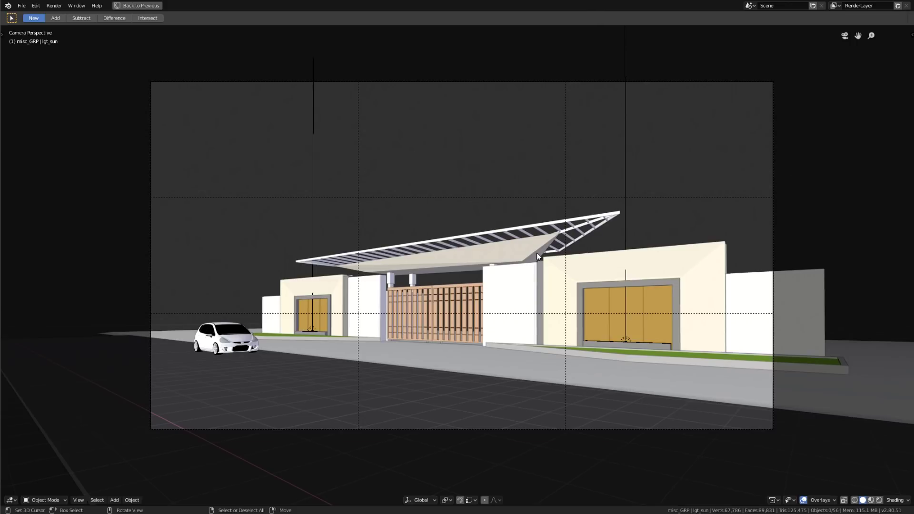
# Restore the full workspace layout, select the roof structure and examine the gate building from several angles.
pyautogui.moveTo(536, 252)
pyautogui.mouseDown(button='middle')
pyautogui.moveTo(526, 249)
pyautogui.moveTo(538, 241)
pyautogui.mouseUp(button='middle')
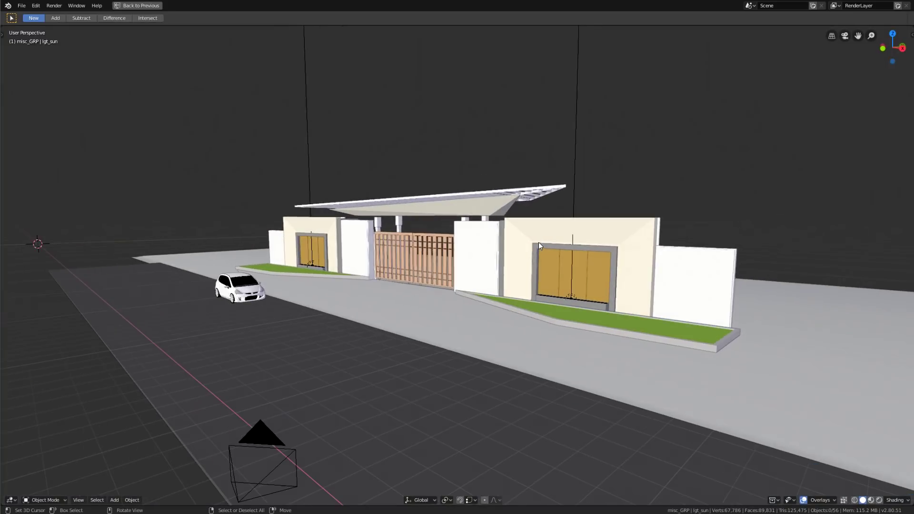
pyautogui.hotkey('ctrl', 'space')
pyautogui.scroll(3, 393, 222)
pyautogui.click(369, 181)
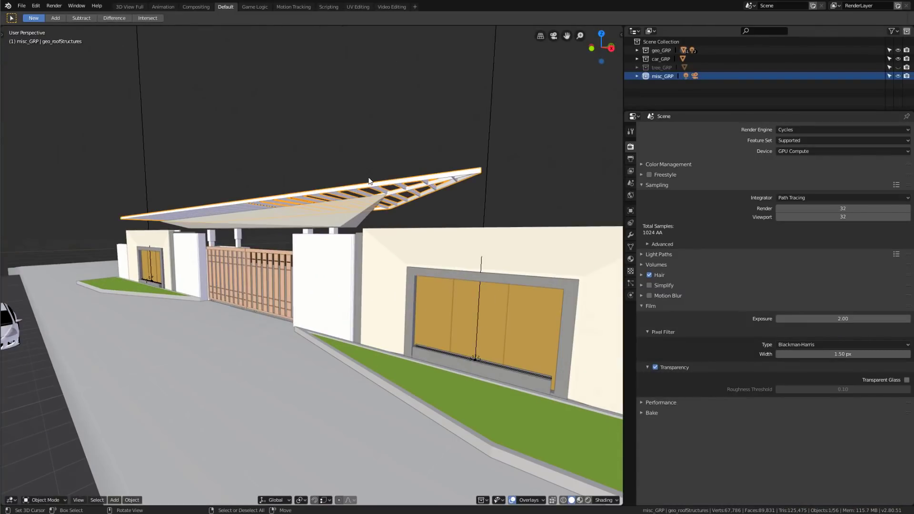
pyautogui.press('KP_0')
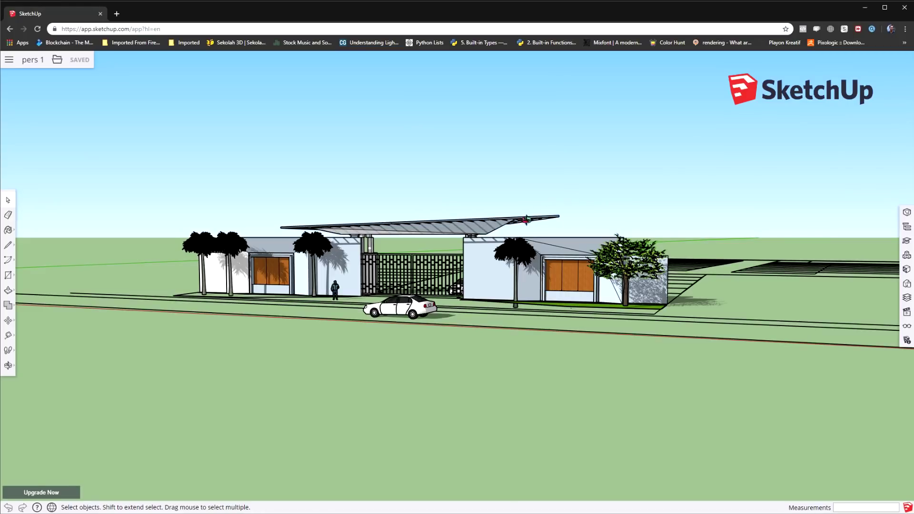
pyautogui.moveTo(562, 203)
pyautogui.mouseDown(button='middle')
pyautogui.moveTo(424, 287)
pyautogui.moveTo(468, 243)
pyautogui.moveTo(370, 233)
pyautogui.moveTo(344, 285)
pyautogui.mouseUp(button='middle')
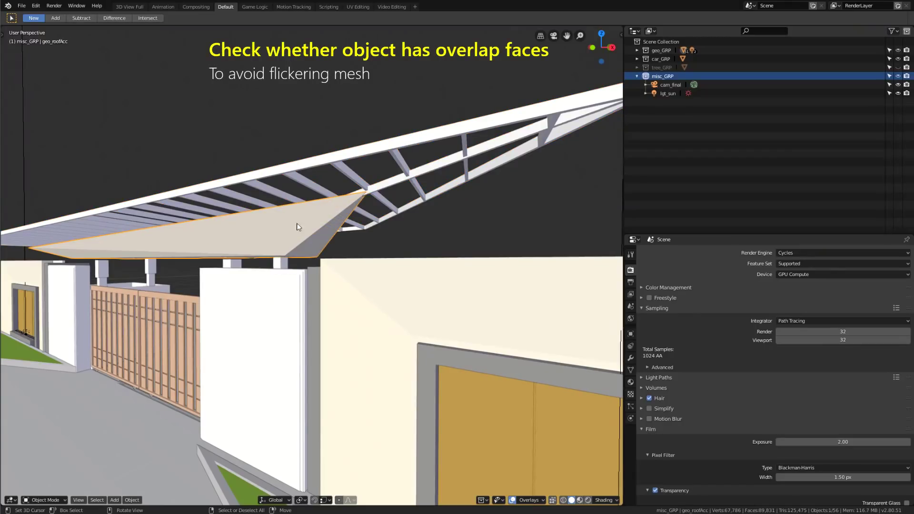
# Check the triangular canopy under the roof frame for overlapping faces by trial-moving part of its mesh in Edit Mode.
pyautogui.press('Tab')
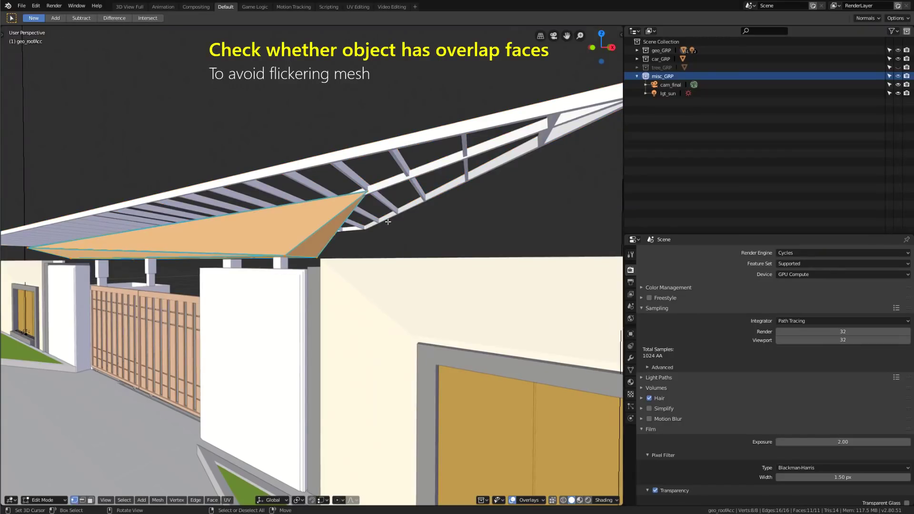
pyautogui.keyDown('shift'); pyautogui.moveTo(340, 255); pyautogui.dragTo(269, 194, button='middle'); pyautogui.keyUp('shift')
pyautogui.scroll(3, 343, 240)
pyautogui.rightClick(324, 237)
pyautogui.press('g')
pyautogui.rightClick(361, 191)
# Check that the gate door's slats and panels are combined in one mesh by trial-moving two linked panels in Edit Mode.
pyautogui.press('Tab')
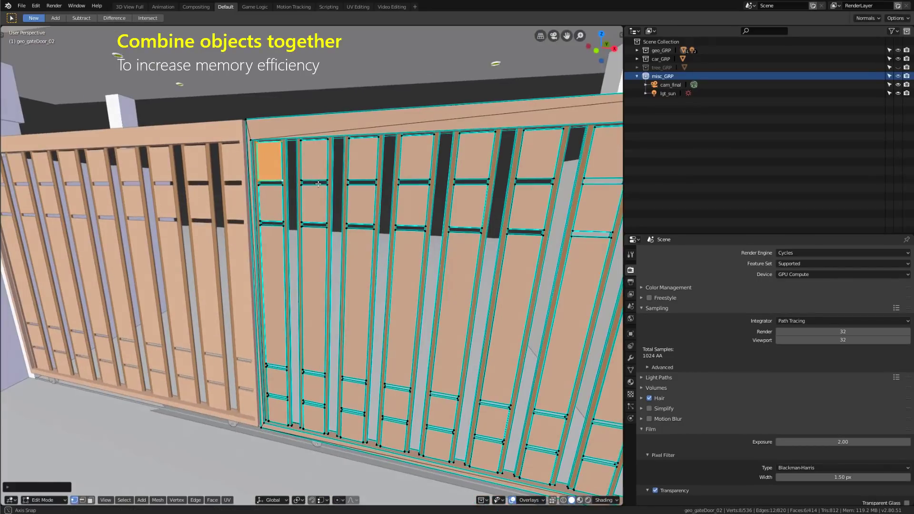
pyautogui.press('g')
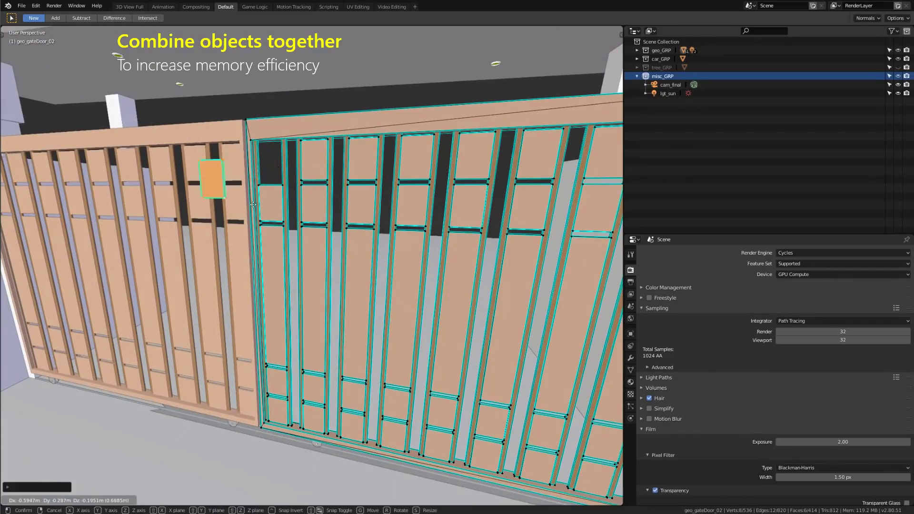
pyautogui.rightClick(254, 205)
pyautogui.rightClick(279, 218)
pyautogui.hotkey('ctrl', 'l')
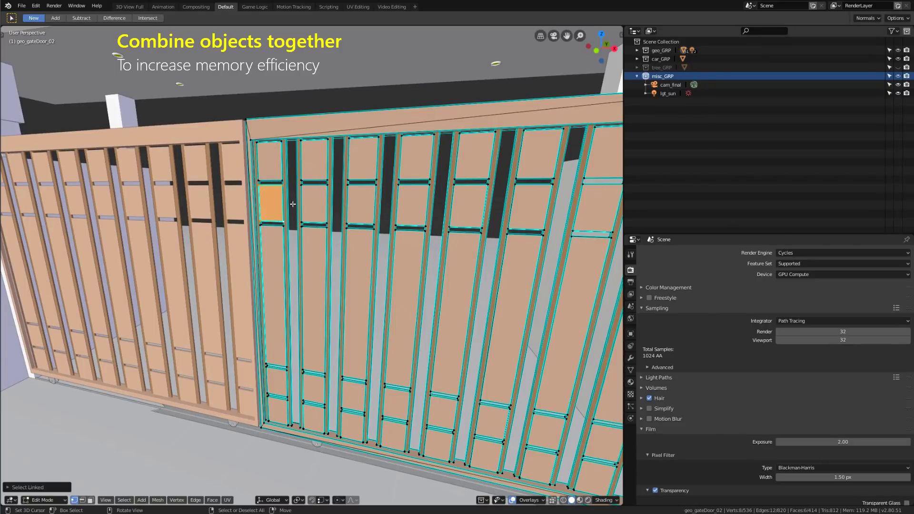
pyautogui.moveTo(278, 218); pyautogui.dragTo(356, 224, button='middle')
pyautogui.press('g')
pyautogui.rightClick(323, 215)
pyautogui.scroll(-6, 355, 205)
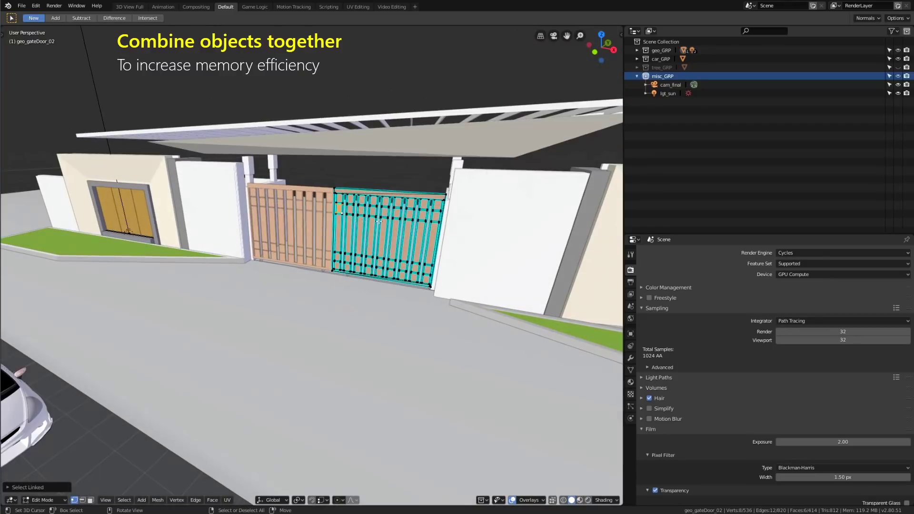
pyautogui.press('Tab')
pyautogui.scroll(-3, 353, 227)
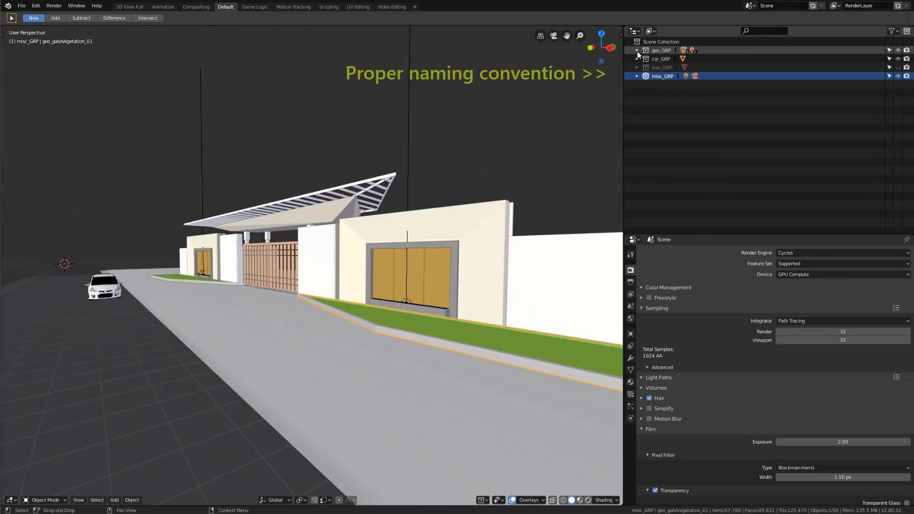
# Expand the geo_GRP collection to review its object names, and look through the selected cam_final camera.
pyautogui.click(637, 50)
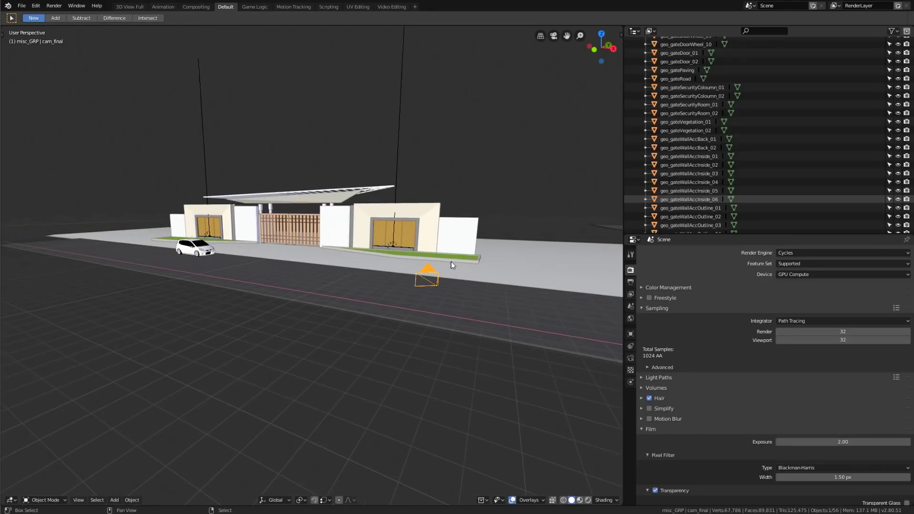
pyautogui.moveTo(450, 261); pyautogui.dragTo(330, 264, button='middle')
pyautogui.rightClick(327, 262)
pyautogui.rightClick(324, 259)
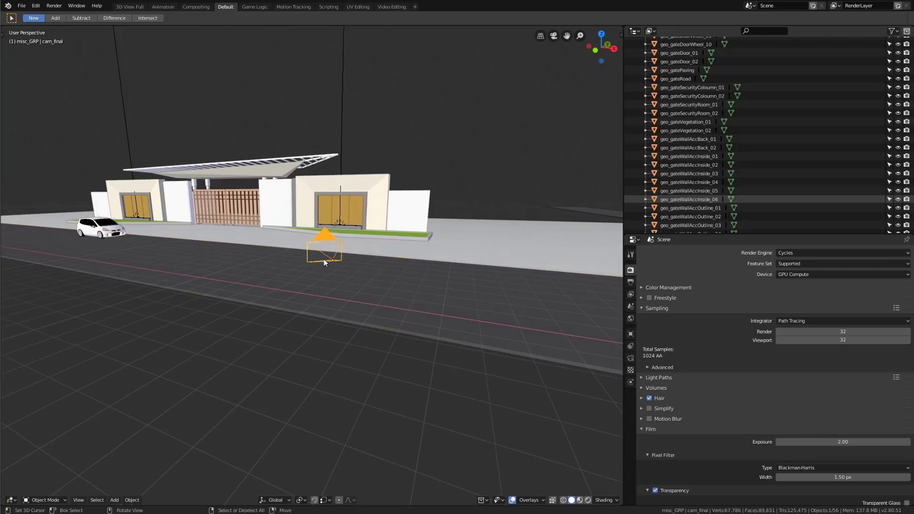
pyautogui.press('KP_0')
pyautogui.press('KP_0')
pyautogui.scroll(1, 320, 259)
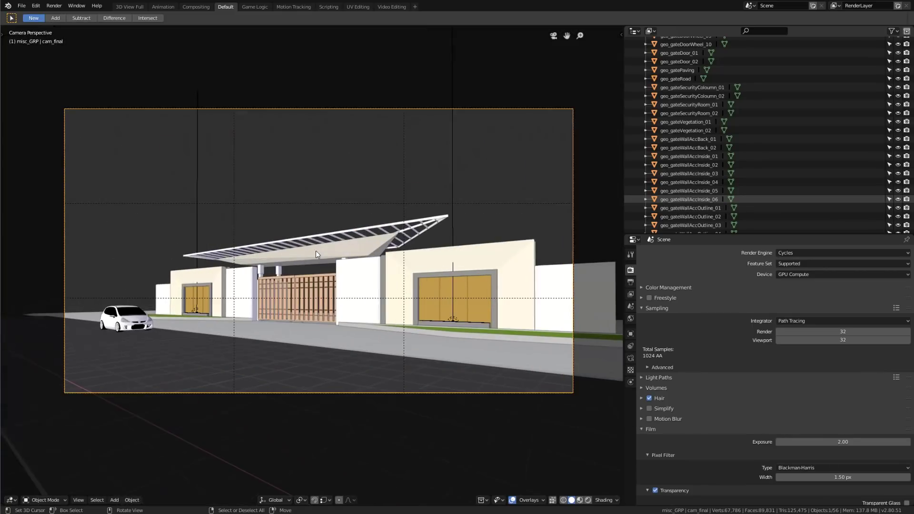
pyautogui.keyDown('shift'); pyautogui.moveTo(390, 217); pyautogui.dragTo(411, 219, button='middle'); pyautogui.keyUp('shift')
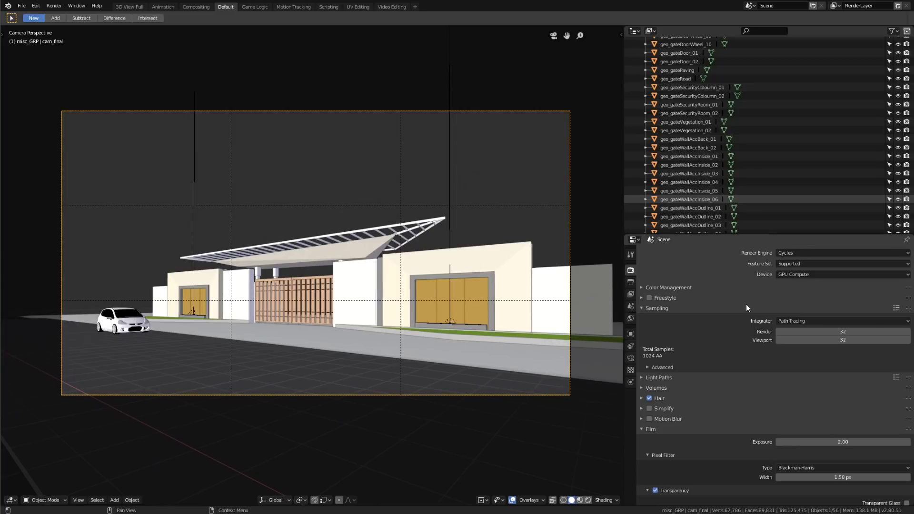
# Show the cam_final camera's Composition Guides in an enlarged properties area and toggle the Thirds guide.
pyautogui.click(631, 358)
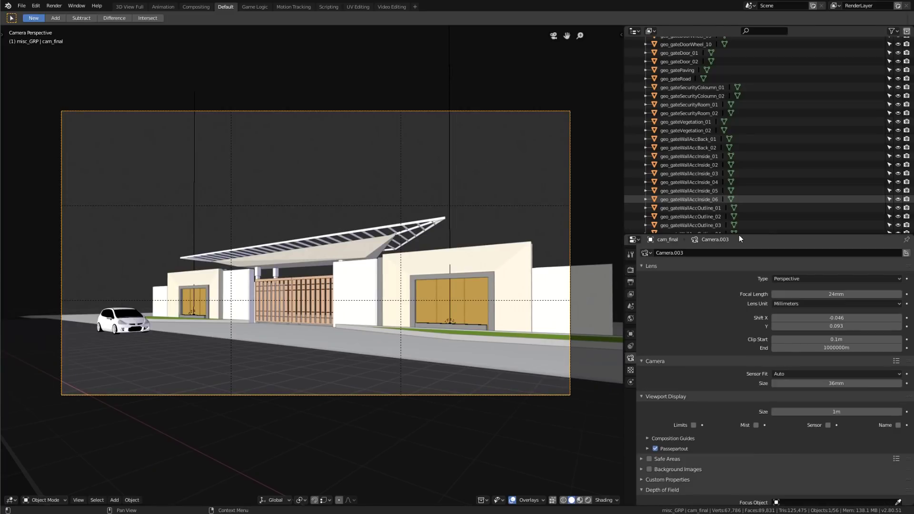
pyautogui.moveTo(740, 233); pyautogui.dragTo(740, 128)
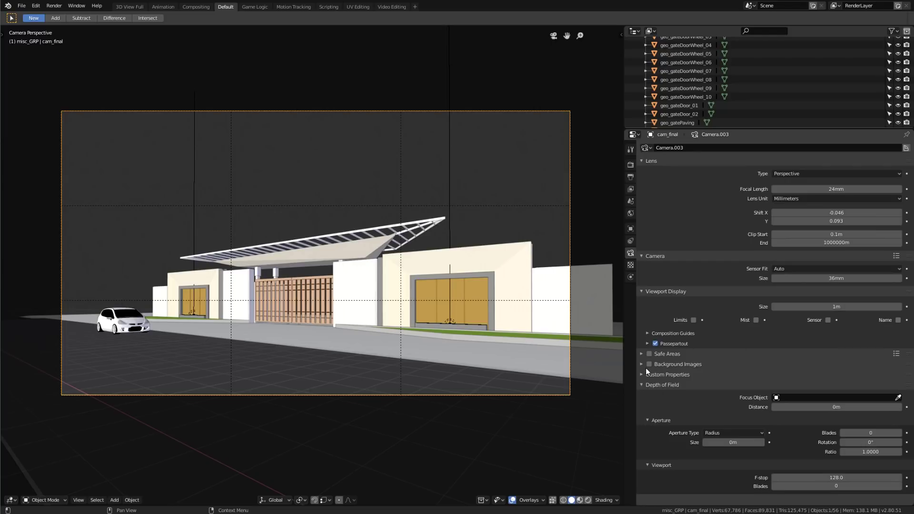
pyautogui.click(679, 333)
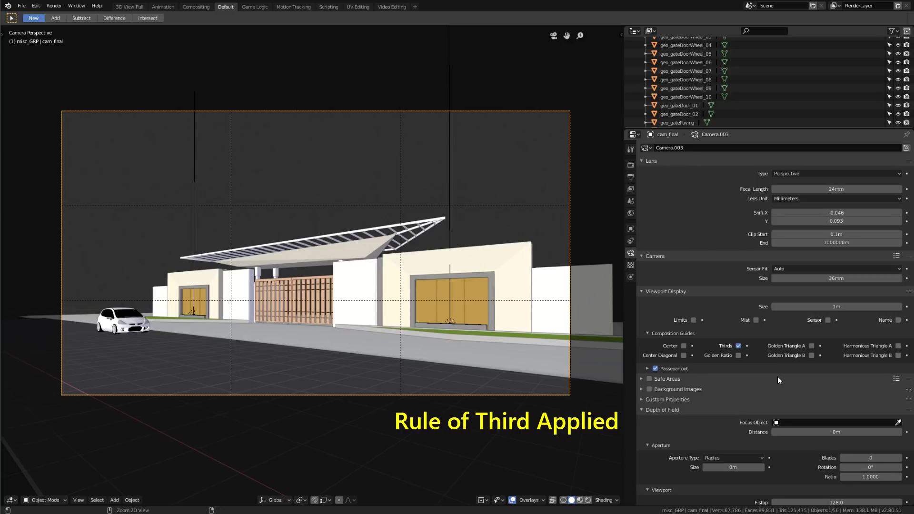
pyautogui.keyDown('ctrl'); pyautogui.moveTo(775, 375); pyautogui.dragTo(767, 329, button='middle'); pyautogui.keyUp('ctrl')
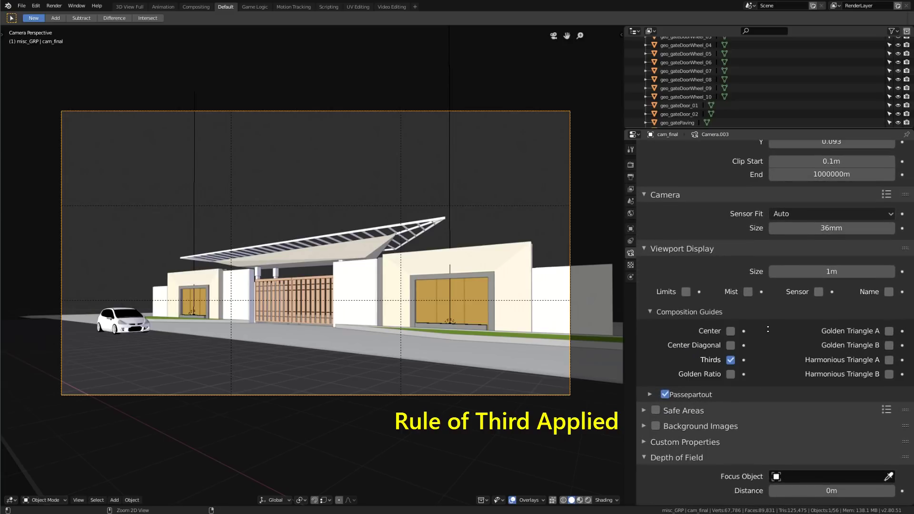
pyautogui.click(731, 360)
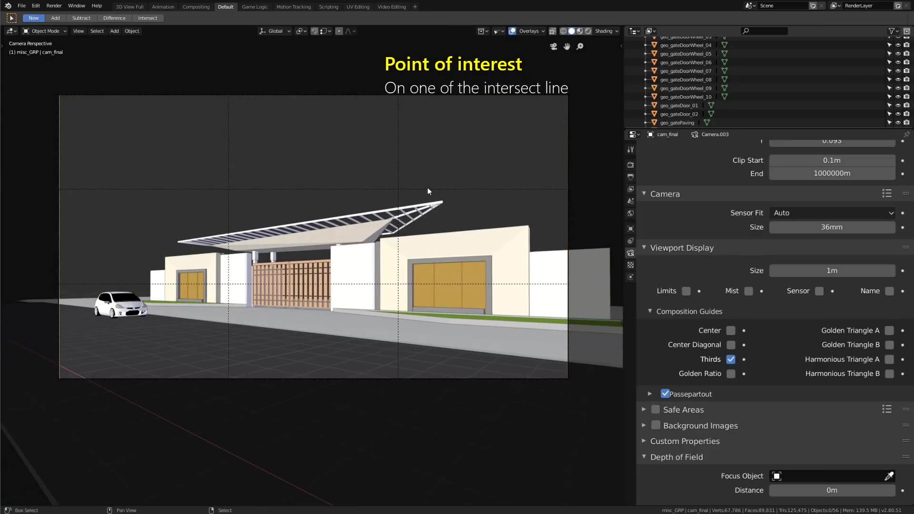
# Select the roof structure and examine its placement against the rule-of-thirds lines in the camera view.
pyautogui.keyDown('shift'); pyautogui.moveTo(427, 187); pyautogui.dragTo(441, 193, button='middle'); pyautogui.keyUp('shift')
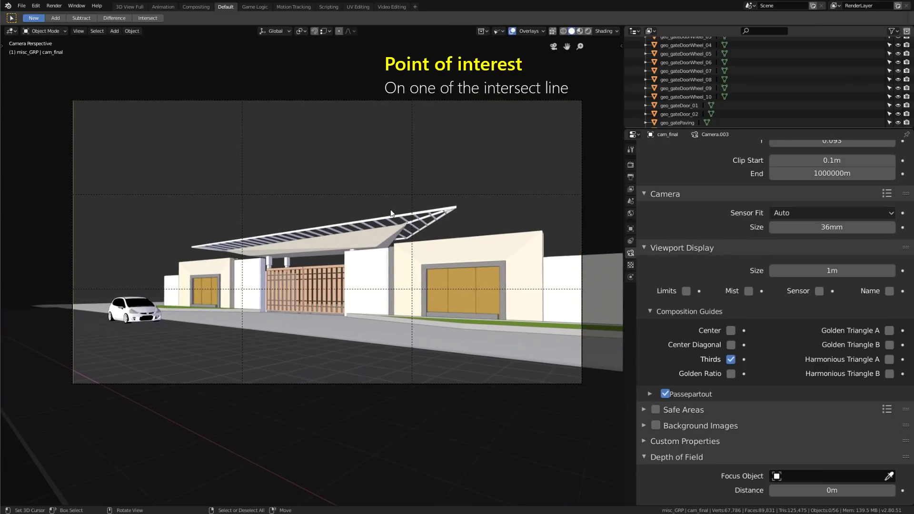
pyautogui.keyDown('shift'); pyautogui.moveTo(415, 230); pyautogui.dragTo(422, 211, button='middle'); pyautogui.keyUp('shift')
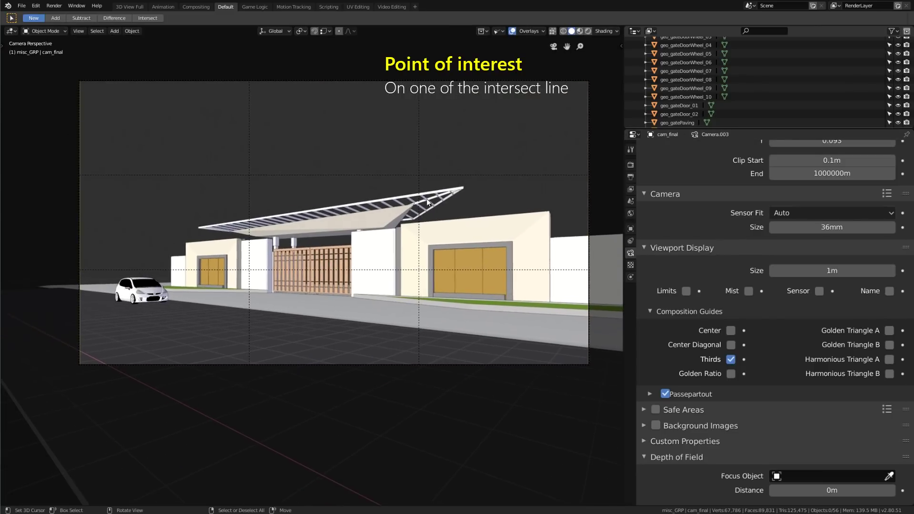
pyautogui.click(424, 192)
pyautogui.keyDown('shift'); pyautogui.moveTo(425, 173); pyautogui.dragTo(423, 184, button='middle'); pyautogui.keyUp('shift')
pyautogui.scroll(8, 422, 180)
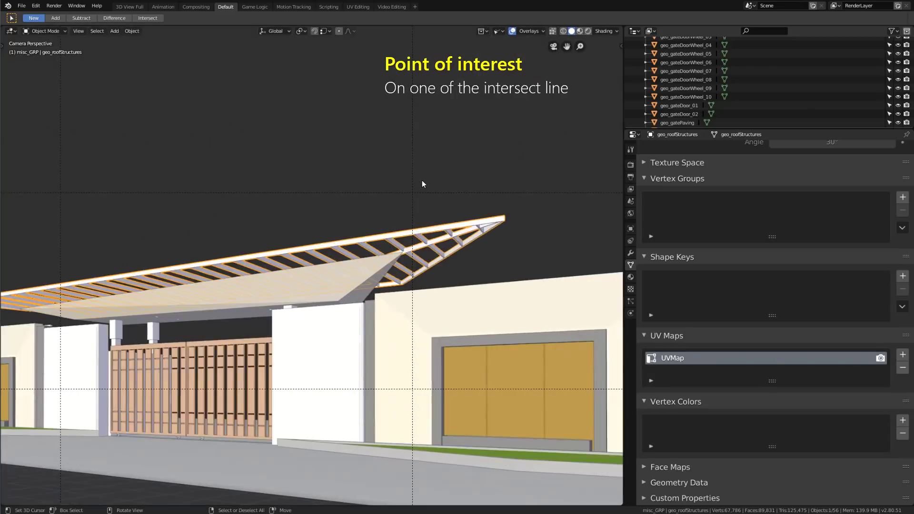
pyautogui.scroll(-7, 413, 228)
pyautogui.scroll(-3, 429, 232)
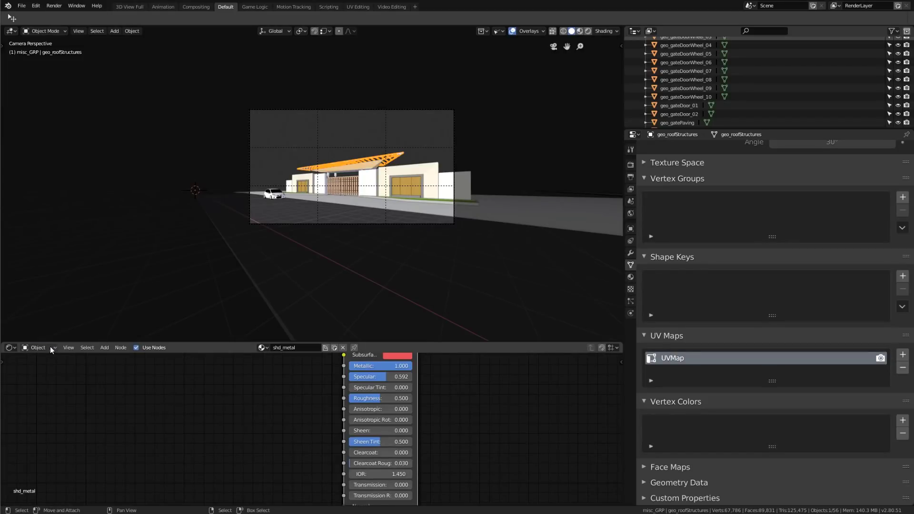
# Switch the node editor from Object to World shading and inspect the world nodes around the img_envSky texture.
pyautogui.click(50, 346)
pyautogui.click(50, 367)
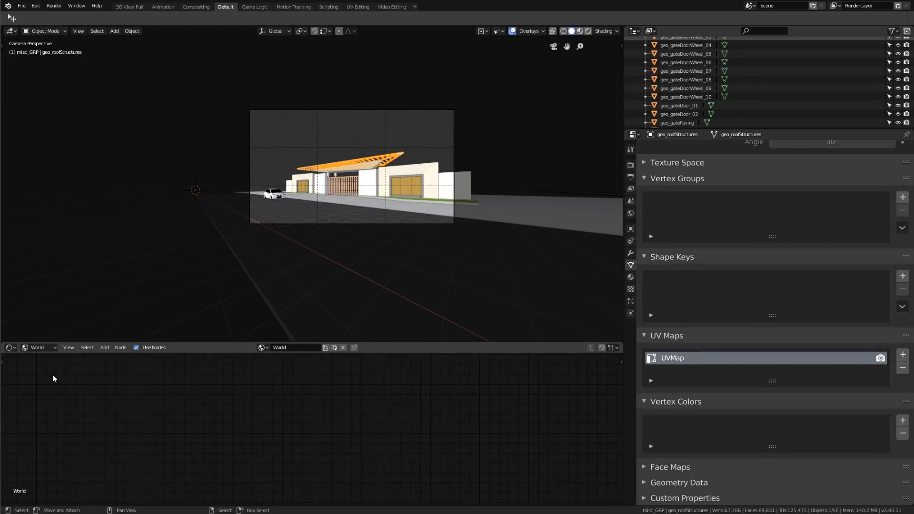
pyautogui.scroll(-8, 439, 413)
pyautogui.moveTo(241, 436); pyautogui.dragTo(404, 422, button='middle')
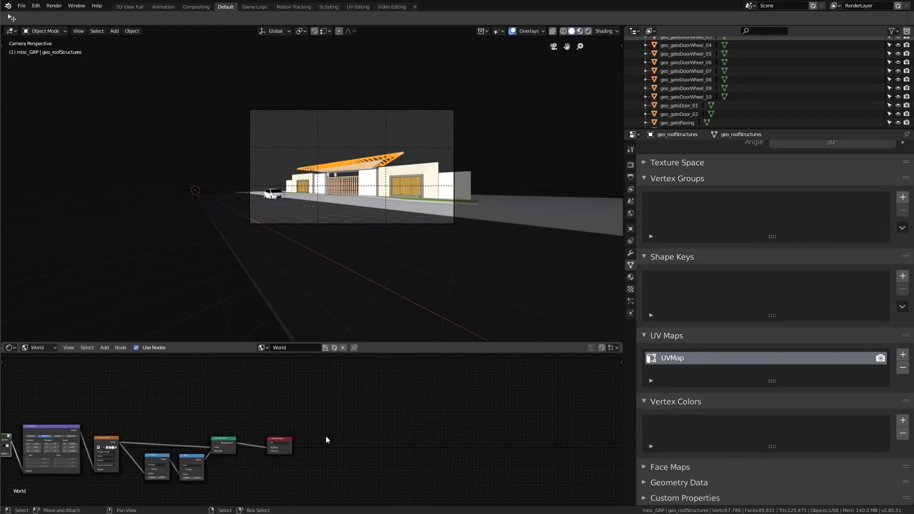
pyautogui.scroll(3, 326, 436)
pyautogui.moveTo(160, 419); pyautogui.dragTo(352, 410, button='middle')
pyautogui.scroll(8, 238, 429)
pyautogui.click(238, 423)
pyautogui.moveTo(445, 406); pyautogui.dragTo(330, 401, button='middle')
pyautogui.scroll(-3, 502, 170)
pyautogui.scroll(4, 503, 171)
# Switch the camera viewport's shading to LookDev mode and frame the gate building.
pyautogui.keyDown('shift'); pyautogui.moveTo(424, 200); pyautogui.dragTo(403, 225, button='middle'); pyautogui.keyUp('shift')
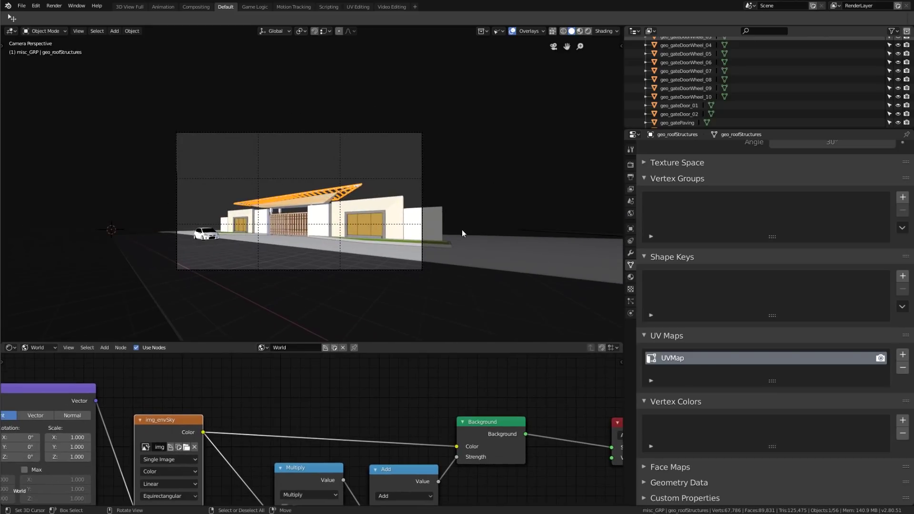
pyautogui.keyDown('shift'); pyautogui.moveTo(462, 229); pyautogui.dragTo(505, 229, button='middle'); pyautogui.keyUp('shift')
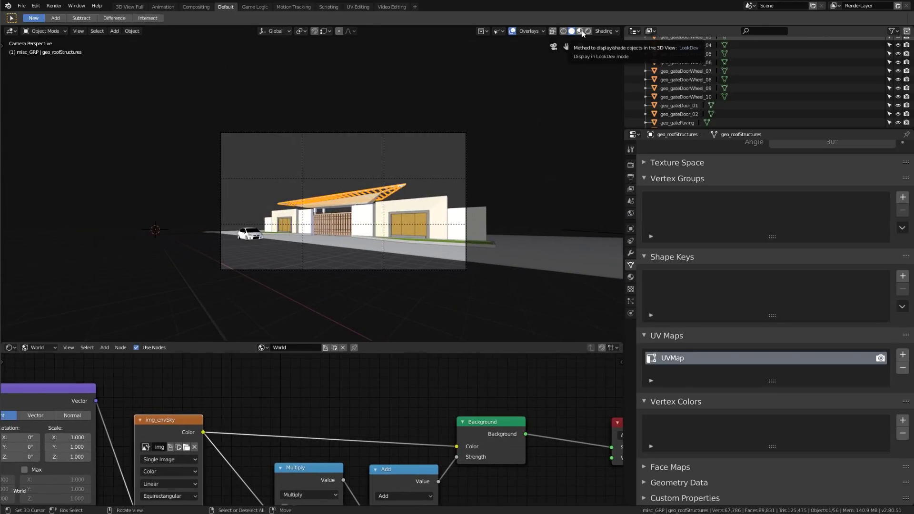
pyautogui.press('z')
pyautogui.click(405, 199)
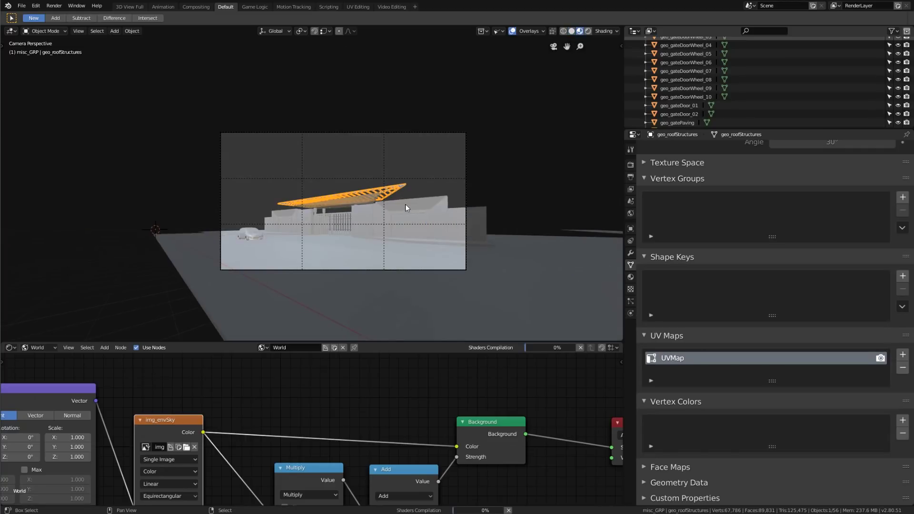
pyautogui.keyDown('shift'); pyautogui.moveTo(406, 205); pyautogui.dragTo(382, 205, button='middle'); pyautogui.keyUp('shift')
pyautogui.scroll(3, 404, 233)
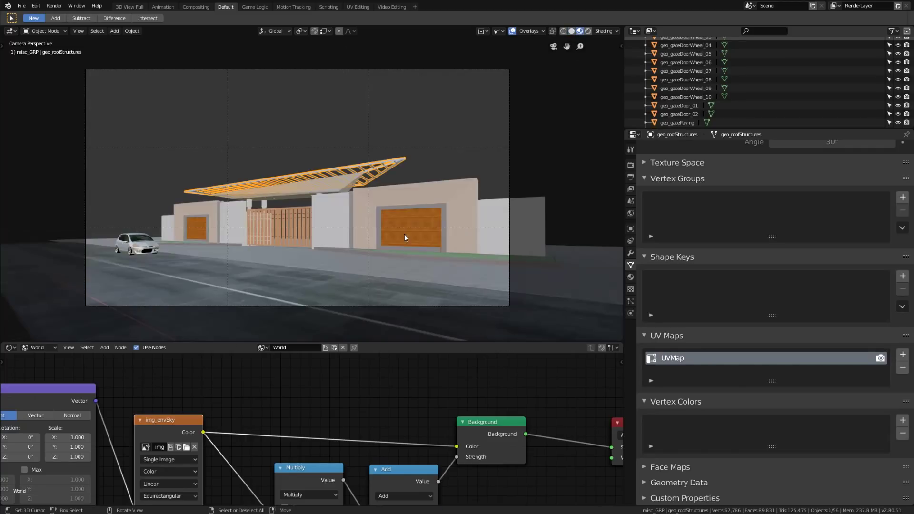
# Enable Scene World lighting for the LookDev viewport and examine the building against the environment sky.
pyautogui.click(525, 31)
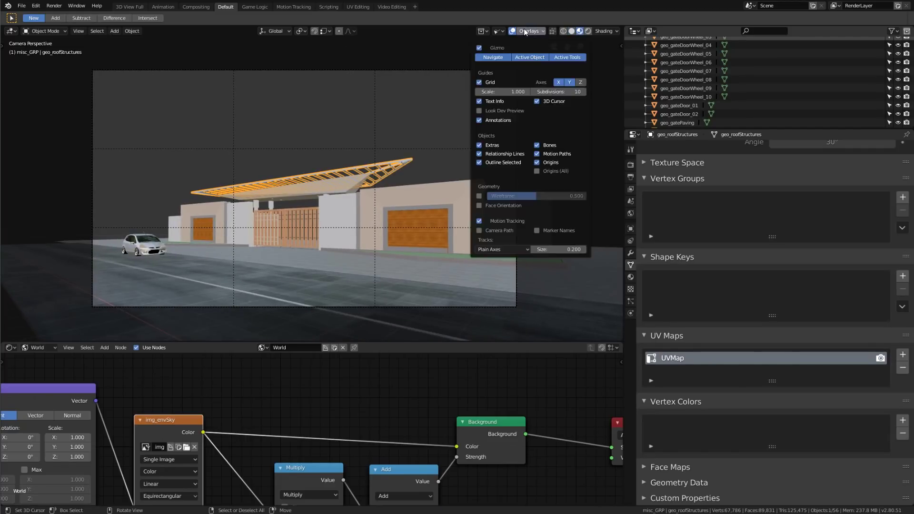
pyautogui.click(605, 31)
pyautogui.click(577, 68)
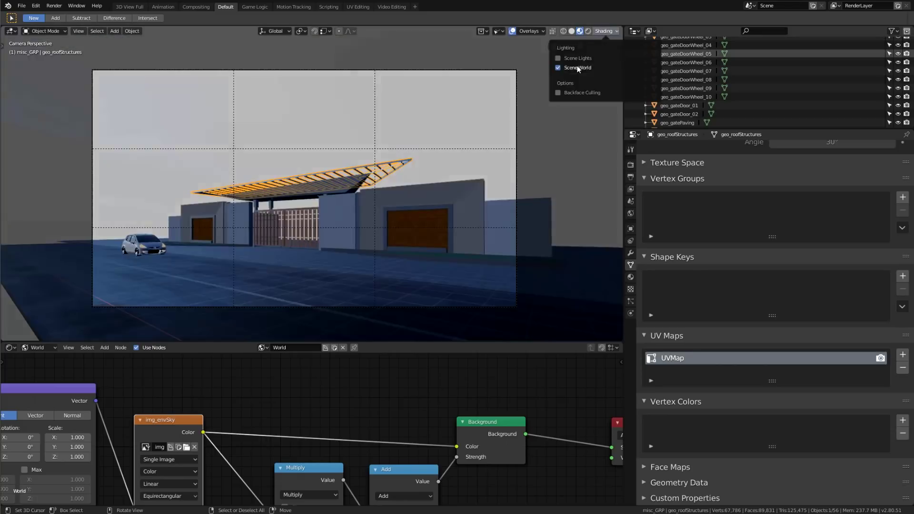
pyautogui.scroll(2, 330, 241)
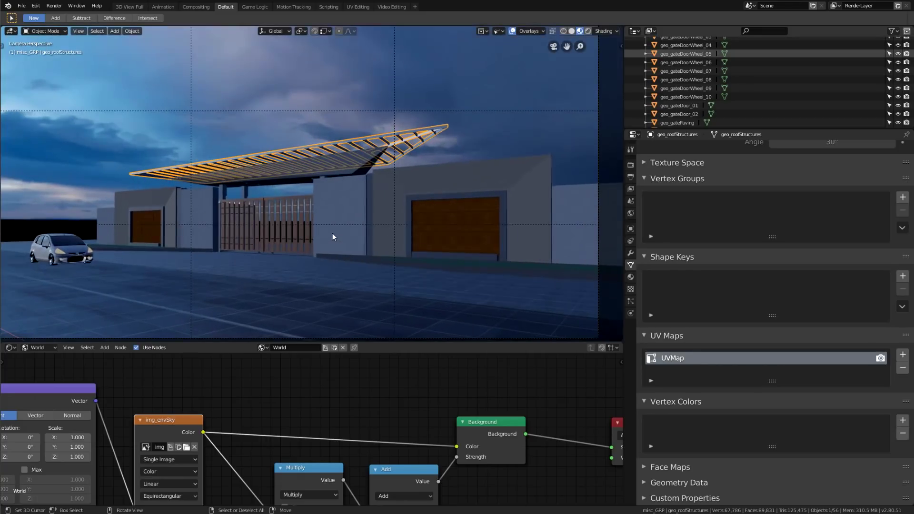
pyautogui.keyDown('shift'); pyautogui.moveTo(332, 233); pyautogui.dragTo(357, 230, button='middle'); pyautogui.keyUp('shift')
pyautogui.scroll(-2, 359, 229)
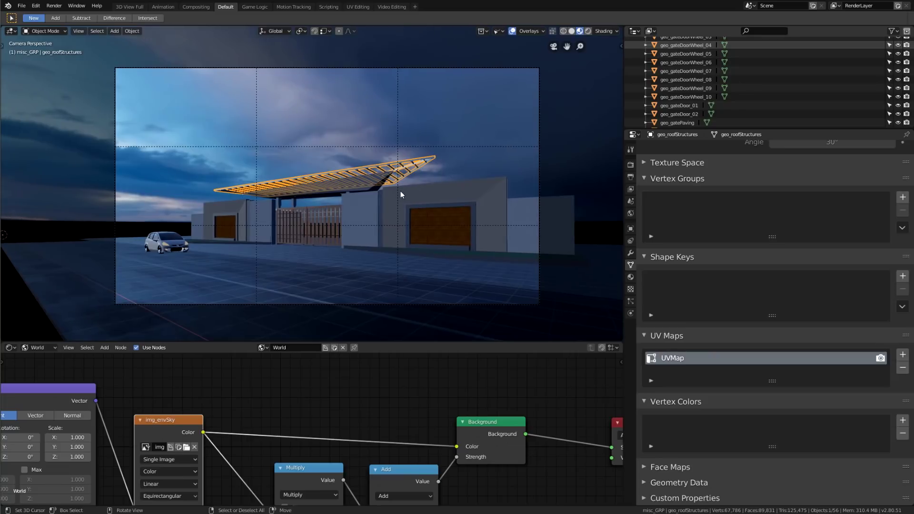
pyautogui.moveTo(400, 190)
pyautogui.mouseDown(button='middle')
pyautogui.moveTo(350, 213)
pyautogui.moveTo(325, 197)
pyautogui.moveTo(282, 202)
pyautogui.moveTo(336, 211)
pyautogui.moveTo(417, 191)
pyautogui.mouseUp(button='middle')
pyautogui.scroll(-2, 259, 404)
pyautogui.scroll(3, 259, 404)
pyautogui.scroll(1, 258, 405)
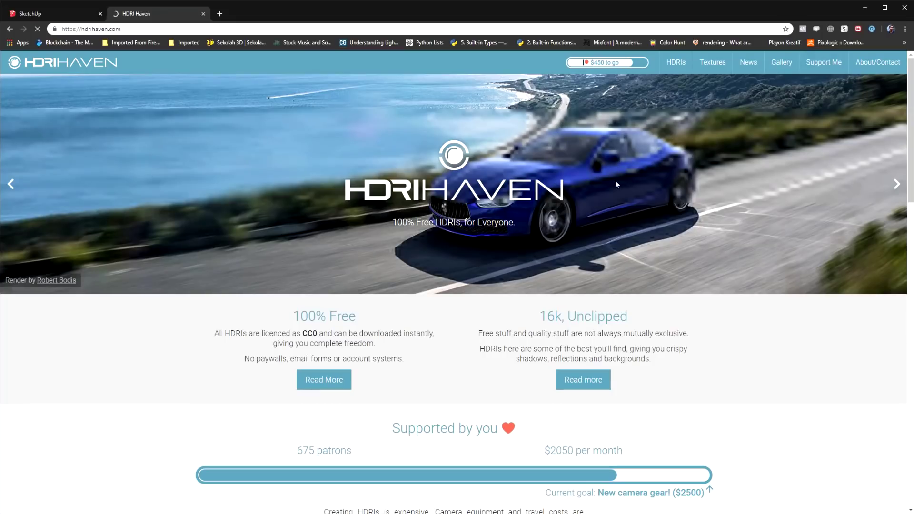
# Open HDRI Haven's HDRI catalogue and browse the categories and latest HDRIs.
pyautogui.click(676, 62)
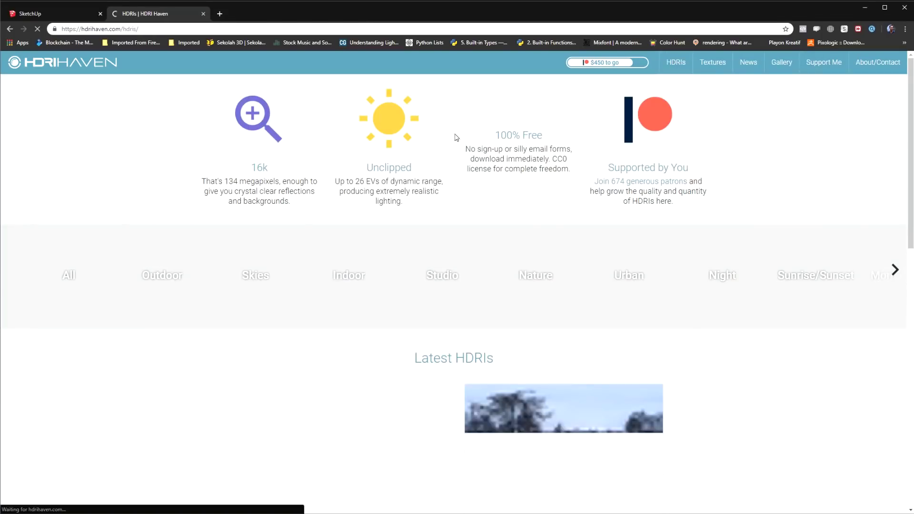
pyautogui.scroll(-6, 489, 309)
pyautogui.scroll(-3, 517, 297)
pyautogui.scroll(5, 513, 291)
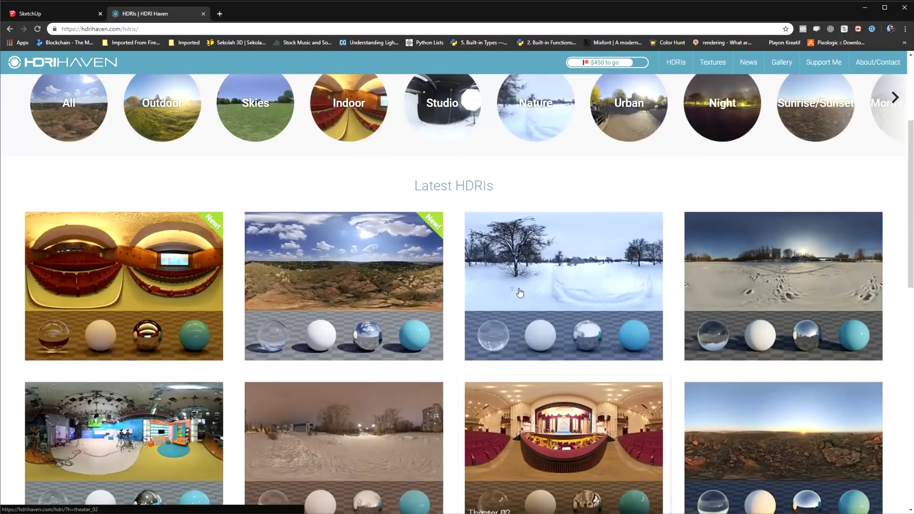
pyautogui.scroll(-1, 511, 281)
pyautogui.scroll(1, 513, 281)
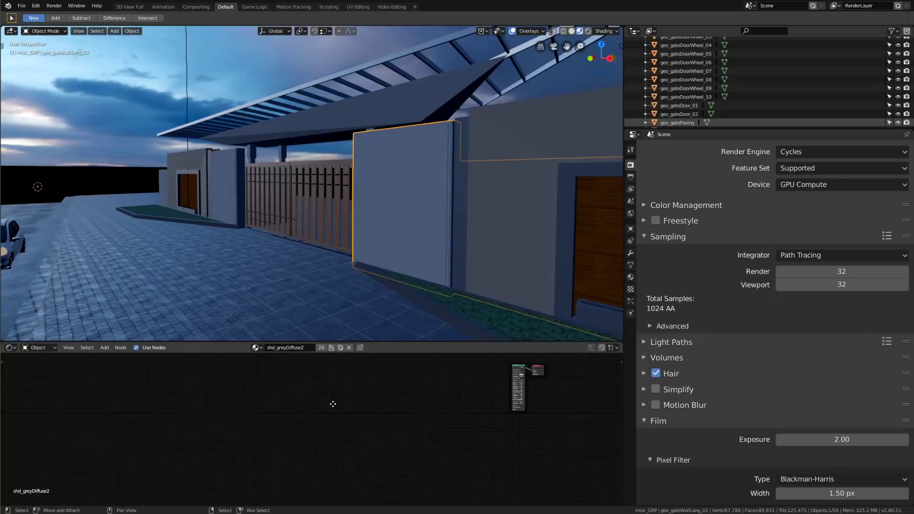
# Examine the Principled BSDF nodes of the long gate wall's material and those of the roof structure's metal material.
pyautogui.scroll(5, 295, 405)
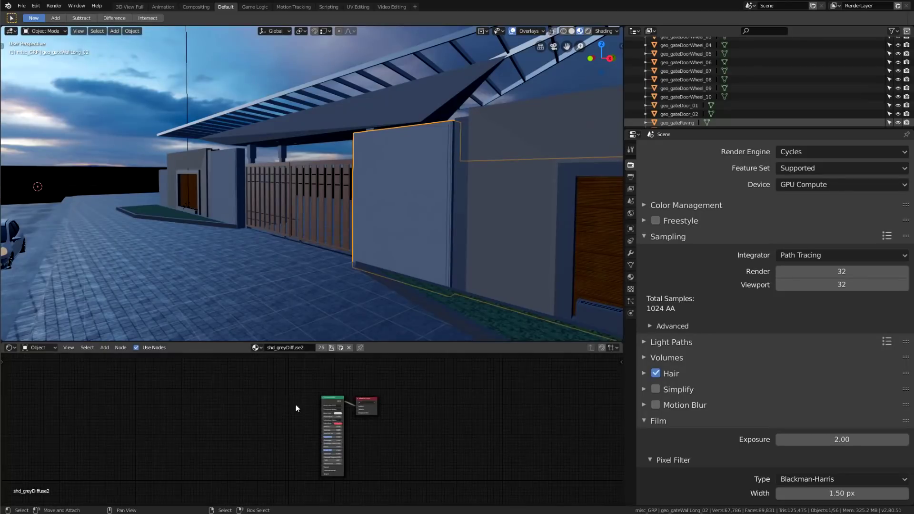
pyautogui.scroll(-2, 356, 413)
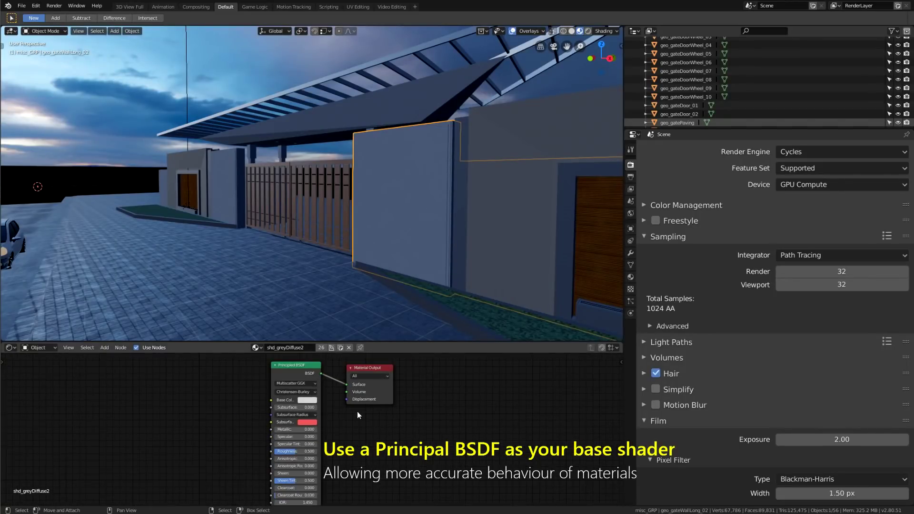
pyautogui.click(387, 114)
pyautogui.scroll(1, 316, 438)
pyautogui.moveTo(317, 438); pyautogui.dragTo(339, 437, button='middle')
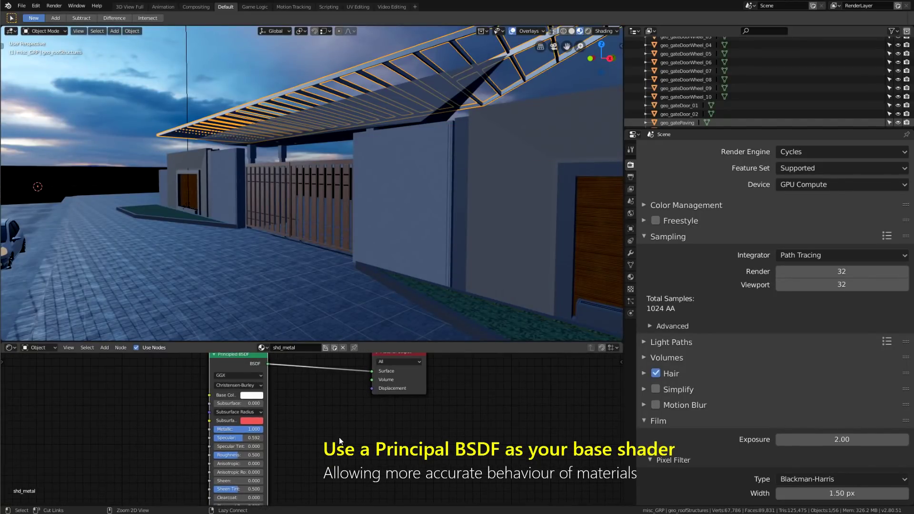
pyautogui.scroll(-2, 370, 227)
# Enlarge the node editor area and switch the 3D viewport to solid shading.
pyautogui.moveTo(318, 344); pyautogui.dragTo(323, 260)
pyautogui.scroll(-3, 432, 128)
pyautogui.moveTo(432, 128); pyautogui.dragTo(564, 71, button='middle')
pyautogui.scroll(4, 383, 162)
pyautogui.click(572, 31)
# Select the long gate wall and the beige accent wall in turn and inspect their shd_greyDiffuse2 Principled BSDF nodes.
pyautogui.moveTo(504, 102)
pyautogui.mouseDown(button='middle')
pyautogui.moveTo(418, 155)
pyautogui.moveTo(394, 158)
pyautogui.moveTo(399, 131)
pyautogui.mouseUp(button='middle')
pyautogui.scroll(-3, 394, 158)
pyautogui.scroll(1, 400, 131)
pyautogui.scroll(1, 300, 365)
pyautogui.moveTo(301, 366); pyautogui.dragTo(370, 343, button='middle')
pyautogui.click(451, 208)
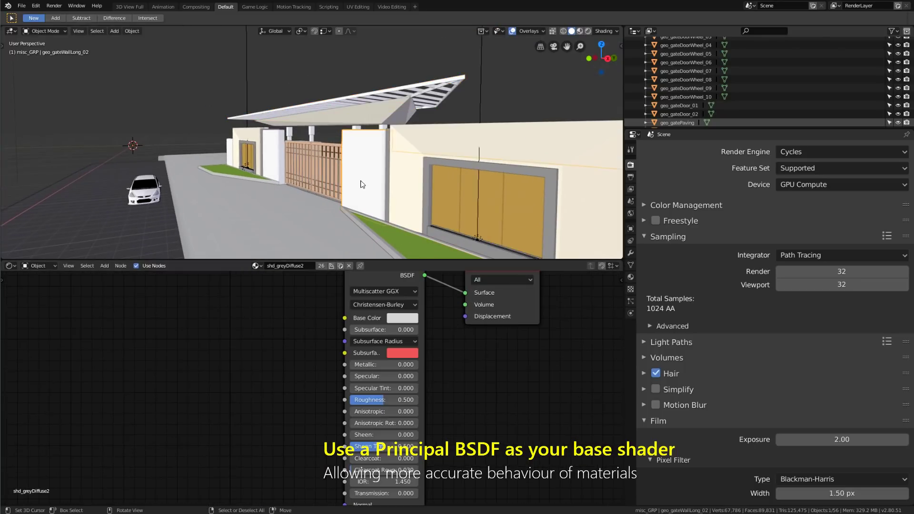
pyautogui.click(466, 150)
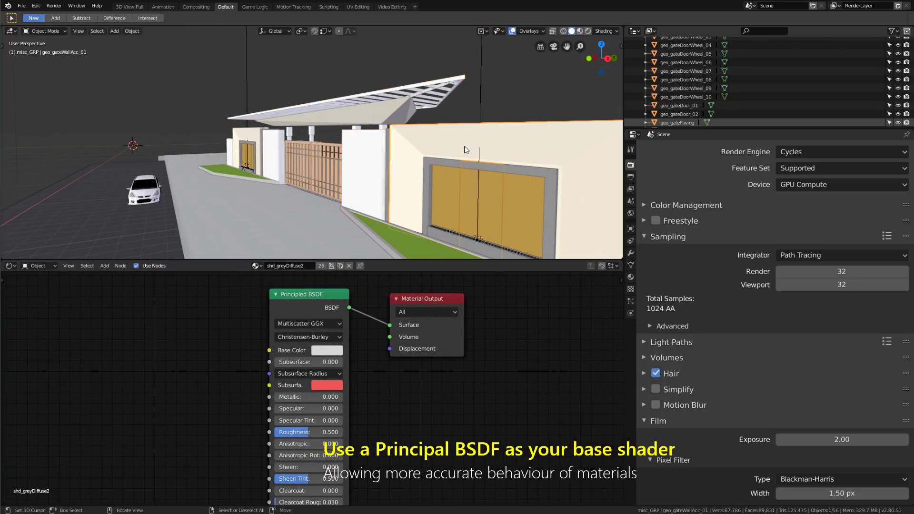
pyautogui.click(357, 149)
# Select the far wall's inset panel and examine its shd_brownWeave network of image texture, Bump and Principled BSDF nodes.
pyautogui.rightClick(247, 154)
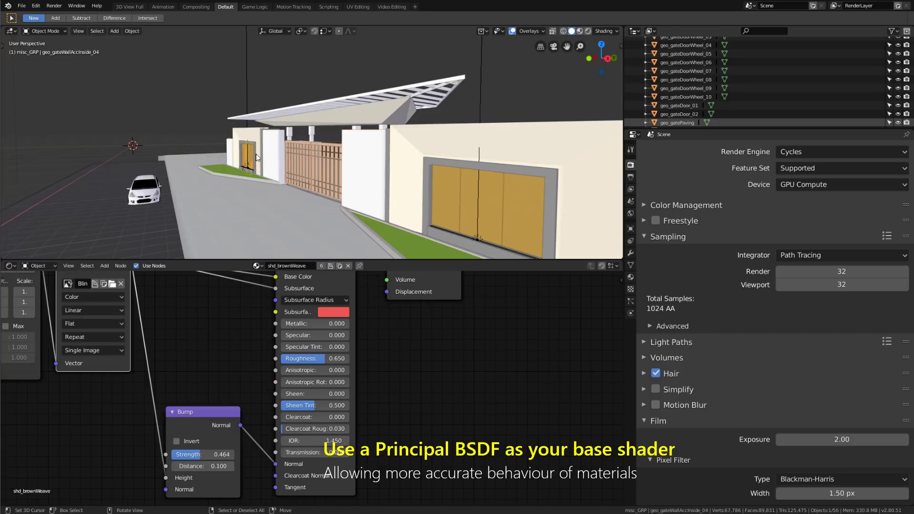
pyautogui.moveTo(257, 155); pyautogui.dragTo(286, 164, button='middle')
pyautogui.rightClick(302, 190)
pyautogui.scroll(-4, 447, 373)
pyautogui.scroll(-5, 448, 372)
pyautogui.moveTo(483, 369); pyautogui.dragTo(223, 384, button='middle')
pyautogui.scroll(6, 396, 319)
pyautogui.moveTo(400, 318); pyautogui.dragTo(327, 323, button='middle')
pyautogui.scroll(1, 326, 324)
pyautogui.scroll(2, 340, 181)
# Select the slatted gate door and frame its wood veneer node network for inspection.
pyautogui.click(341, 141)
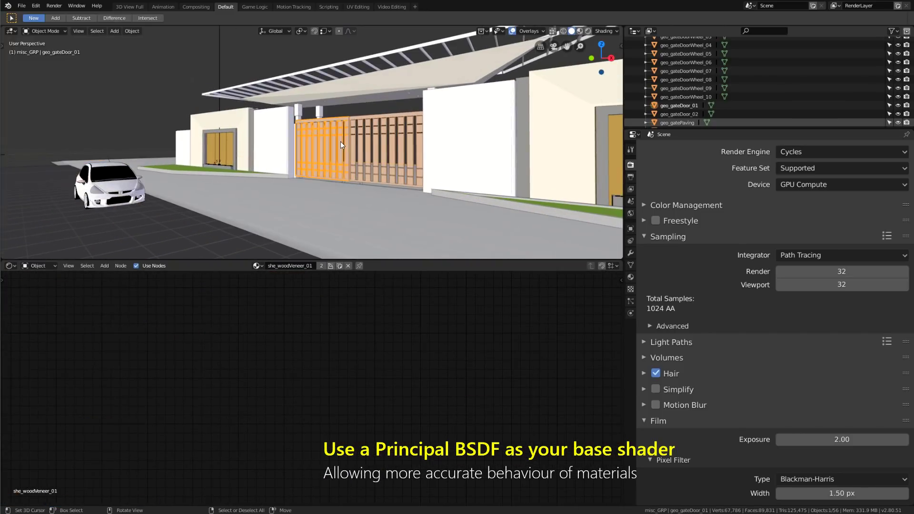
pyautogui.press('Home')
pyautogui.scroll(11, 327, 387)
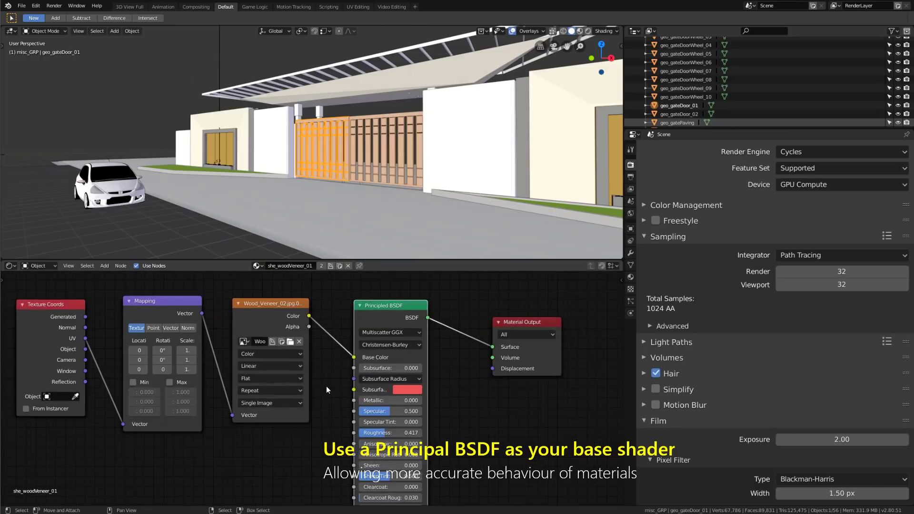
# Select the sloped panel under the roof structure and inspect its shd_greyDiffuse Principled BSDF nodes.
pyautogui.moveTo(309, 156); pyautogui.dragTo(336, 158, button='middle')
pyautogui.keyDown('shift'); pyautogui.moveTo(371, 134); pyautogui.dragTo(324, 143, button='middle'); pyautogui.keyUp('shift')
pyautogui.scroll(2, 325, 141)
pyautogui.rightClick(360, 92)
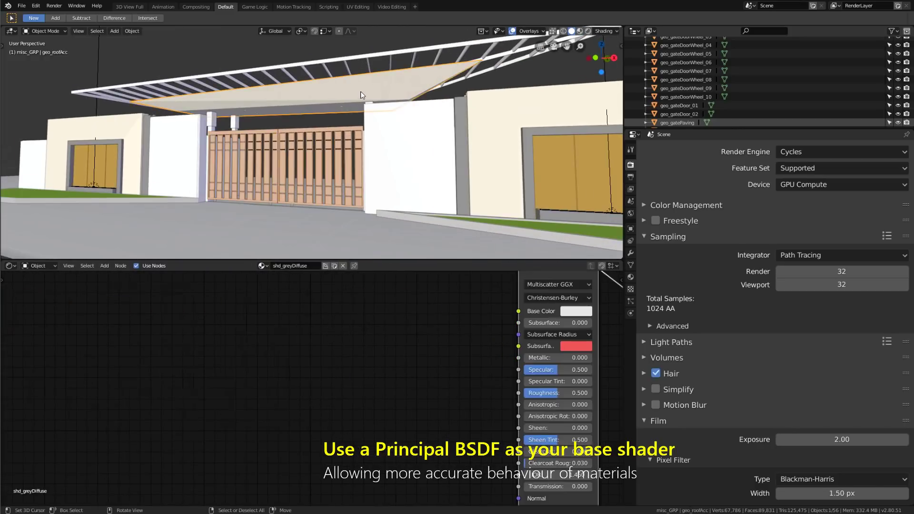
pyautogui.scroll(-3, 454, 360)
pyautogui.moveTo(456, 357); pyautogui.dragTo(241, 363, button='middle')
pyautogui.scroll(2, 265, 339)
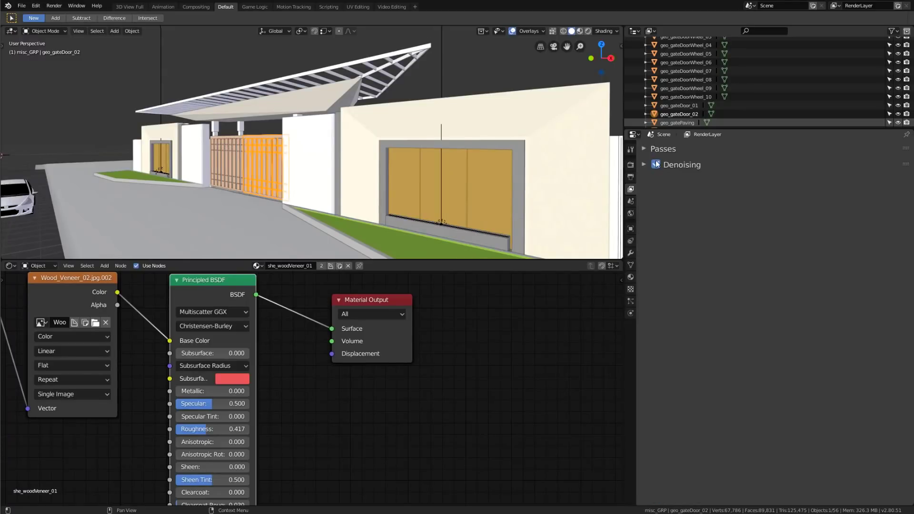
# Expand the view layer's Passes settings and examine the Cryptomatte Object and Material options.
pyautogui.scroll(4, 676, 217)
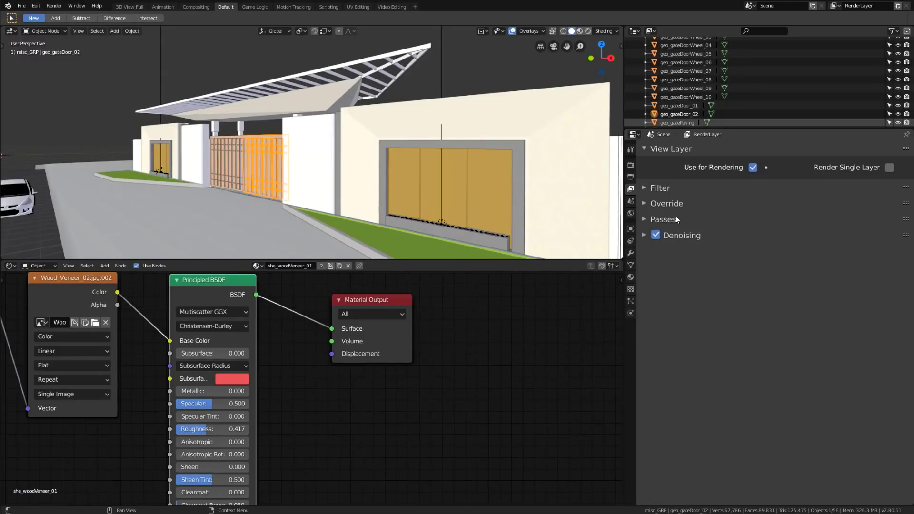
pyautogui.click(648, 220)
pyautogui.scroll(-4, 678, 381)
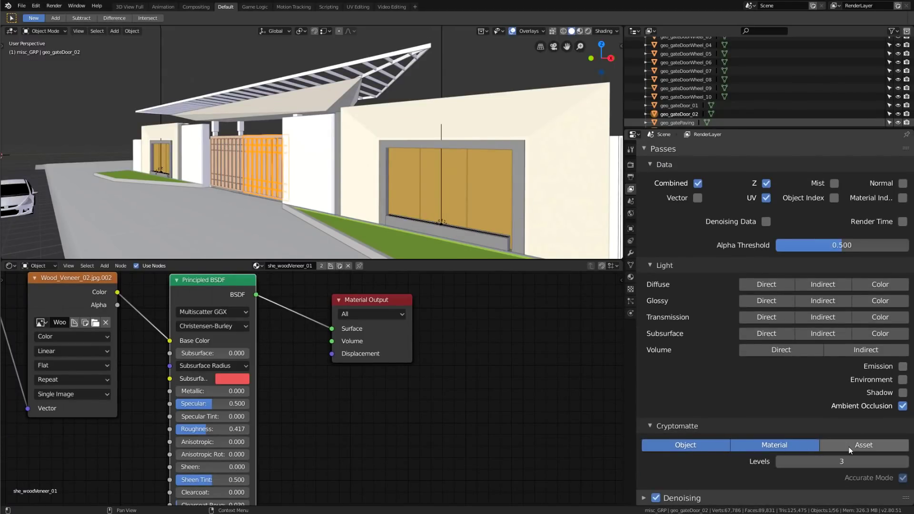
pyautogui.scroll(-3, 462, 387)
pyautogui.scroll(3, 488, 372)
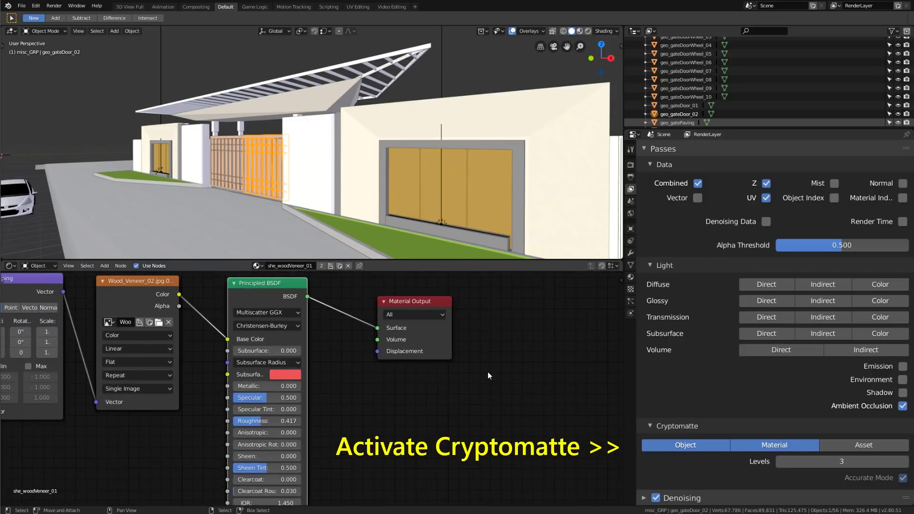
pyautogui.scroll(-3, 488, 371)
pyautogui.moveTo(492, 368); pyautogui.dragTo(469, 356, button='middle')
pyautogui.scroll(-4, 462, 375)
pyautogui.scroll(3, 461, 352)
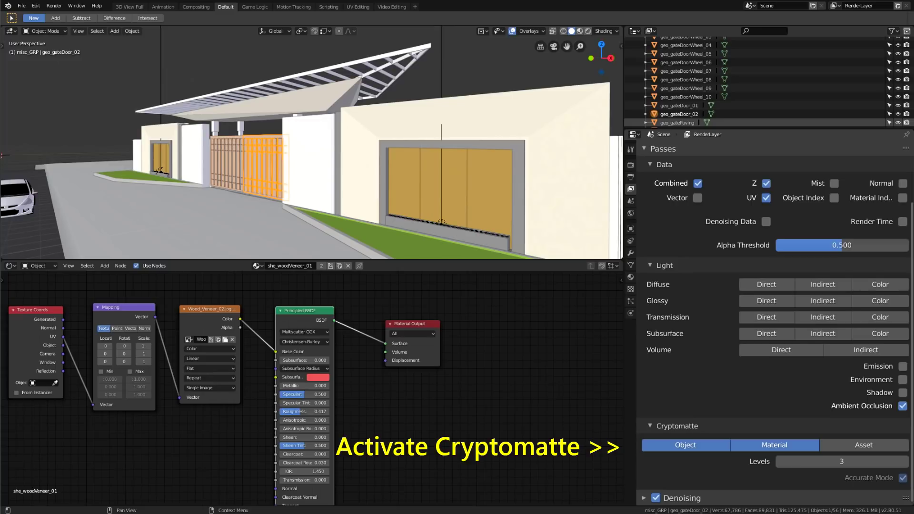
pyautogui.moveTo(423, 380); pyautogui.dragTo(438, 373, button='middle')
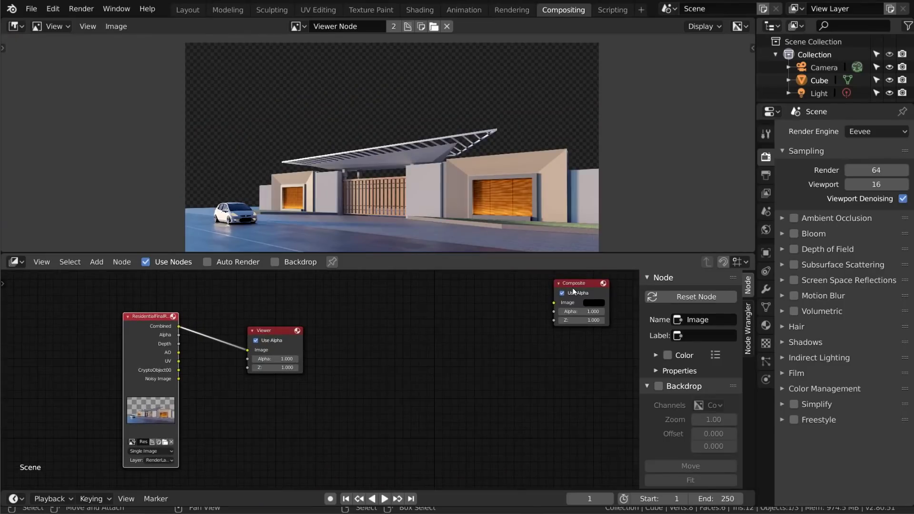
# Move the compositor's Composite node close beside the Viewer node and inspect the rendered gate image.
pyautogui.moveTo(574, 292); pyautogui.dragTo(376, 329)
pyautogui.press('Home')
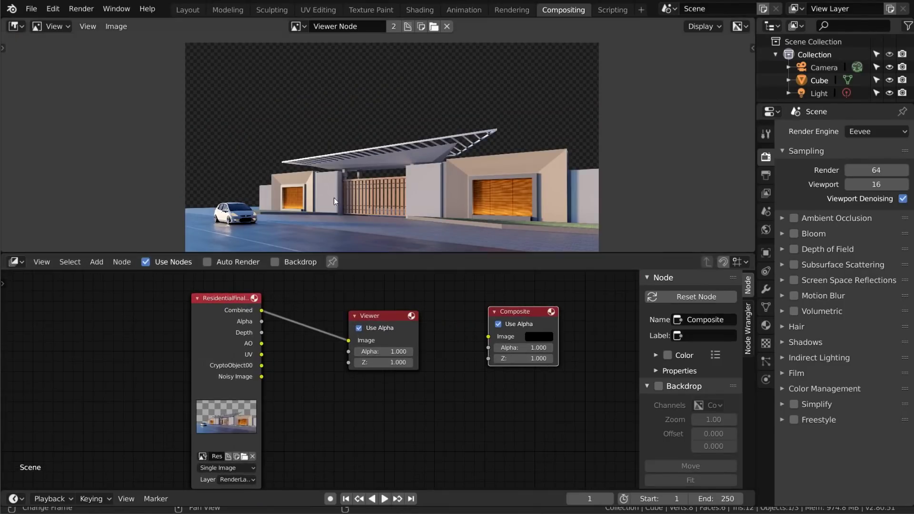
pyautogui.scroll(3, 333, 199)
pyautogui.moveTo(334, 199); pyautogui.dragTo(317, 190, button='middle')
pyautogui.scroll(-4, 409, 156)
pyautogui.scroll(2, 352, 145)
pyautogui.moveTo(410, 156); pyautogui.dragTo(358, 155, button='middle')
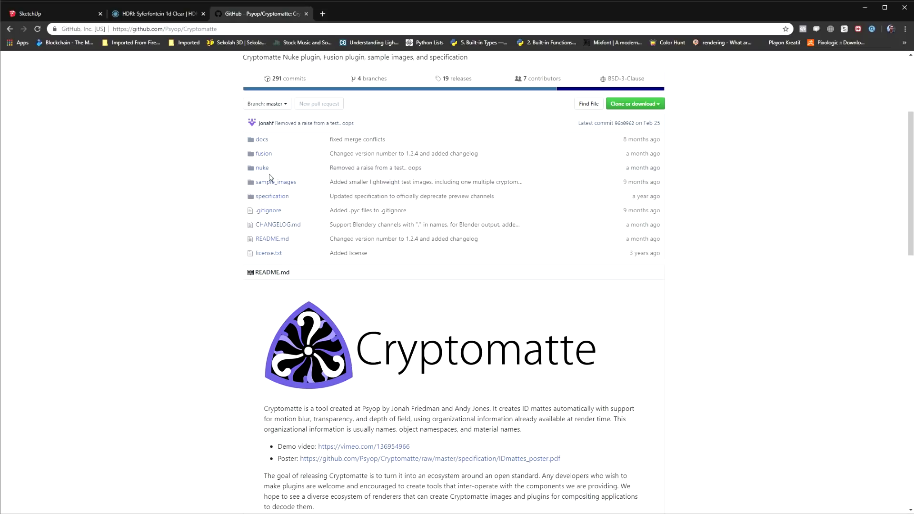
# Read through the Cryptomatte GitHub page's documentation links and list of supported encoders and decoders.
pyautogui.scroll(-15, 362, 247)
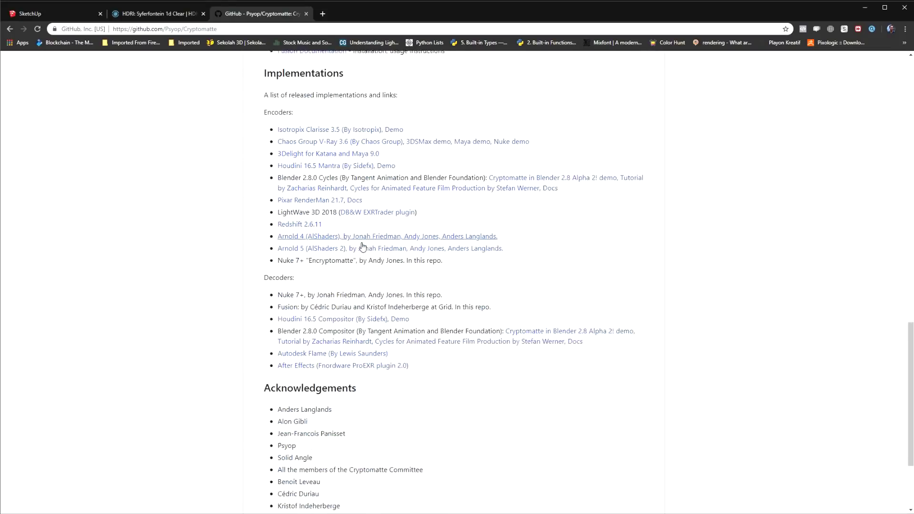
pyautogui.scroll(-3, 362, 246)
pyautogui.scroll(5, 361, 241)
pyautogui.scroll(-1, 315, 242)
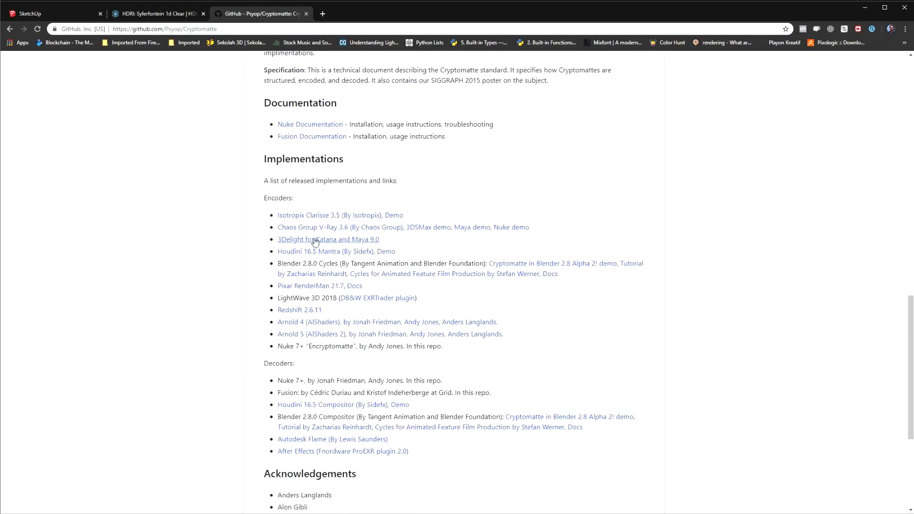
pyautogui.scroll(2, 314, 300)
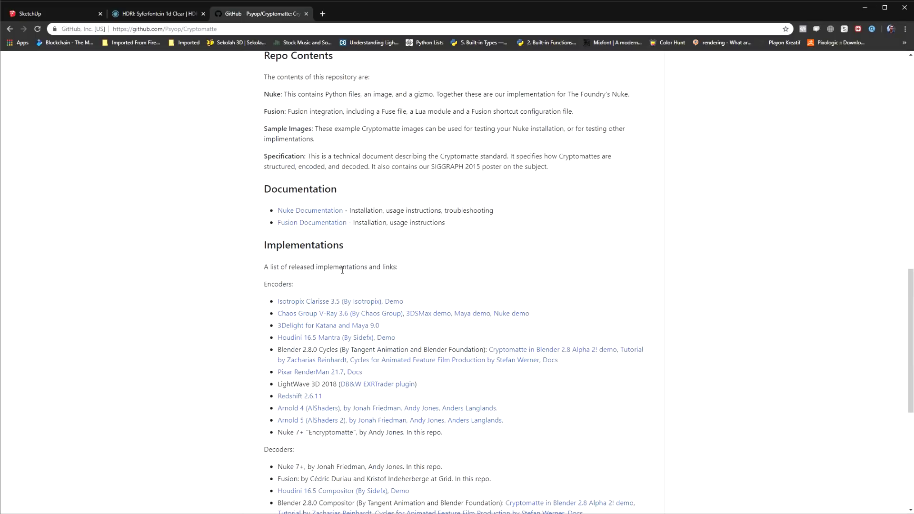
# Open Cryptomatte's Nuke Documentation in a new browser tab and read the installation and usage instructions.
pyautogui.middleClick(326, 211)
pyautogui.click(347, 13)
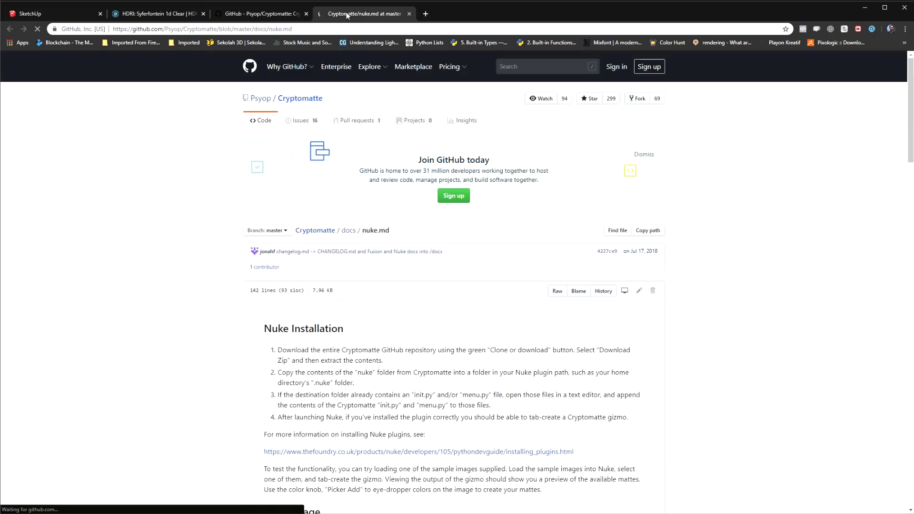
pyautogui.scroll(-1, 441, 300)
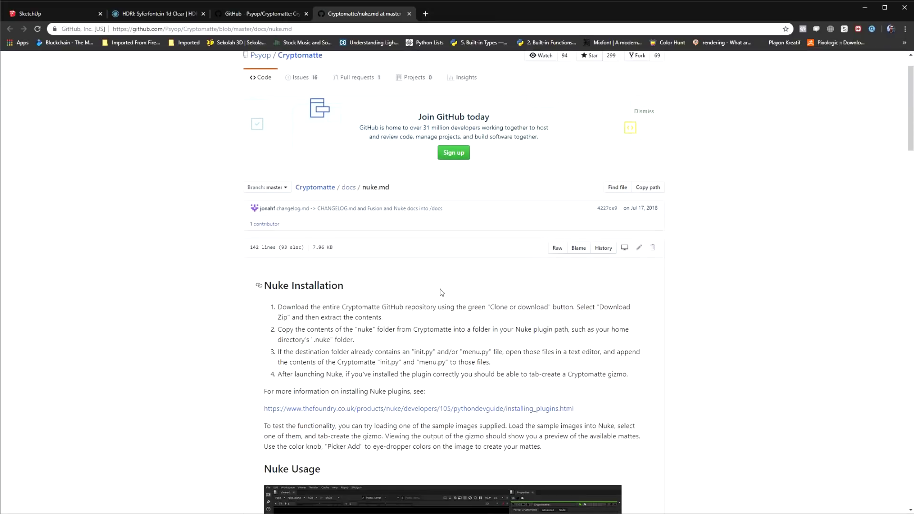
pyautogui.scroll(-7, 441, 292)
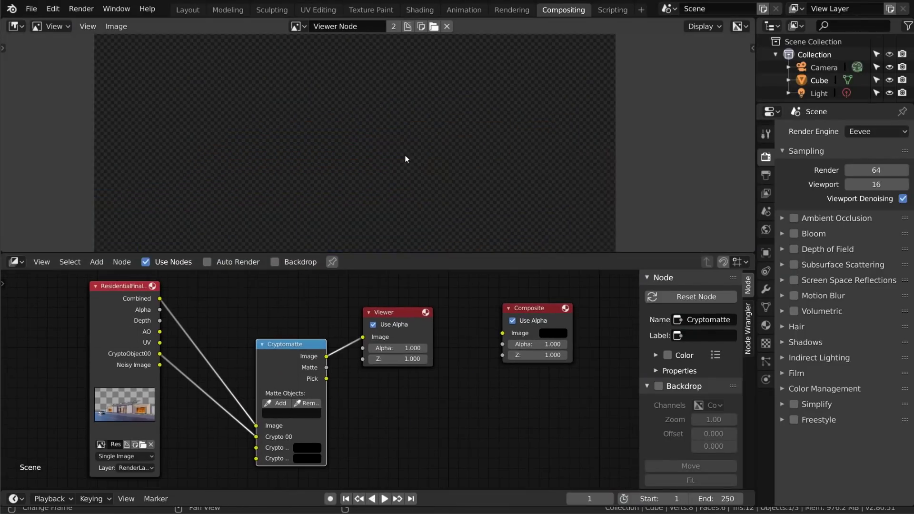
# Using the Cryptomatte node's Pick output, add the sloped roof panel to the matte objects and preview the Image output.
pyautogui.keyDown('ctrl'); pyautogui.keyDown('shift'); pyautogui.click(279, 328); pyautogui.keyUp('shift'); pyautogui.keyUp('ctrl')
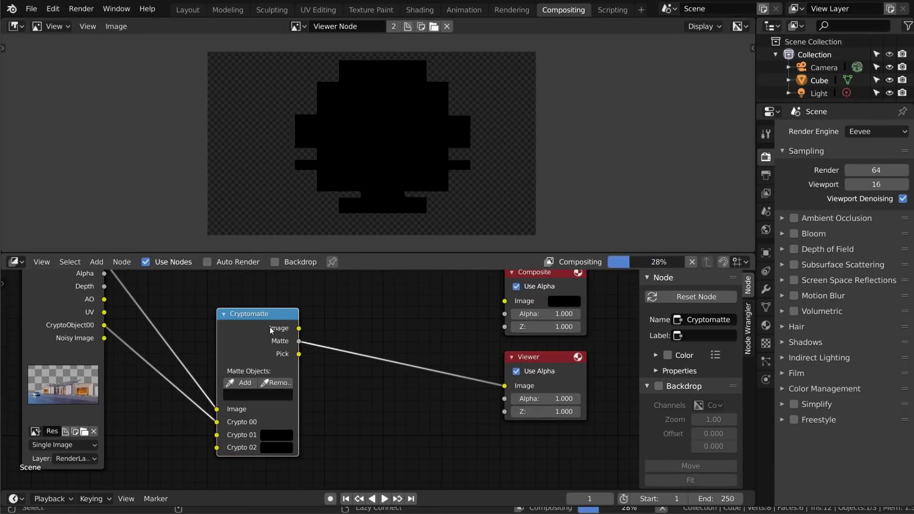
pyautogui.keyDown('ctrl'); pyautogui.keyDown('shift'); pyautogui.click(279, 328); pyautogui.keyUp('shift'); pyautogui.keyUp('ctrl')
pyautogui.scroll(3, 401, 161)
pyautogui.scroll(-2, 385, 169)
pyautogui.click(243, 382)
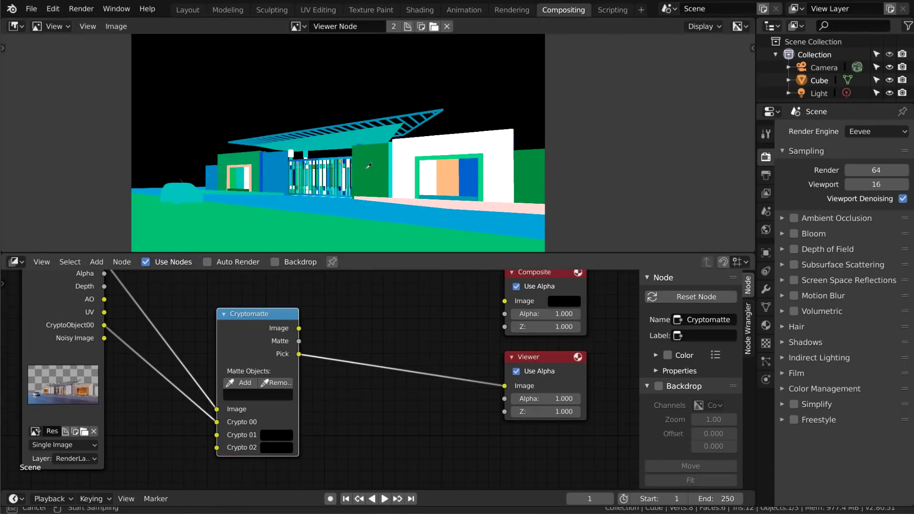
pyautogui.click(366, 137)
pyautogui.keyDown('ctrl'); pyautogui.keyDown('shift'); pyautogui.click(281, 327); pyautogui.keyUp('shift'); pyautogui.keyUp('ctrl')
pyautogui.scroll(1, 360, 160)
pyautogui.scroll(-2, 371, 158)
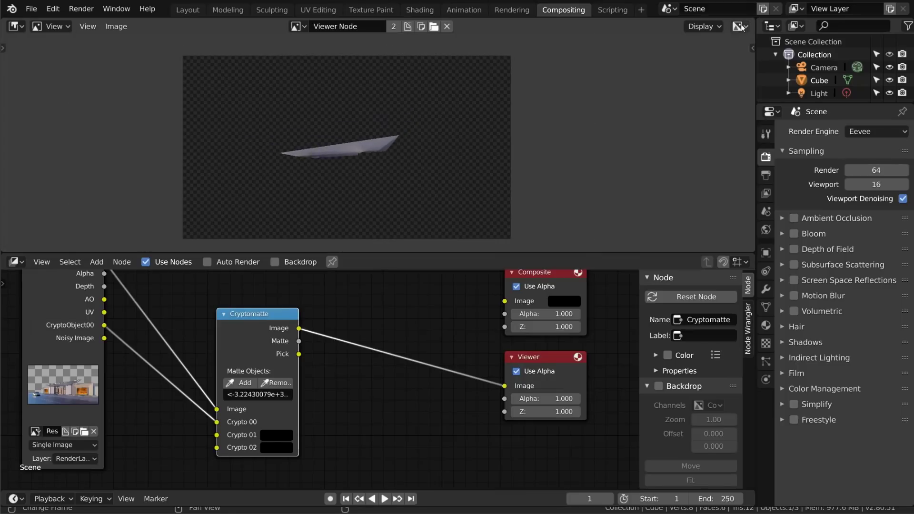
# Split the image viewer into two side by side and set the second one to display only the alpha channel.
pyautogui.moveTo(754, 21); pyautogui.dragTo(412, 41)
pyautogui.click(741, 27)
pyautogui.click(759, 70)
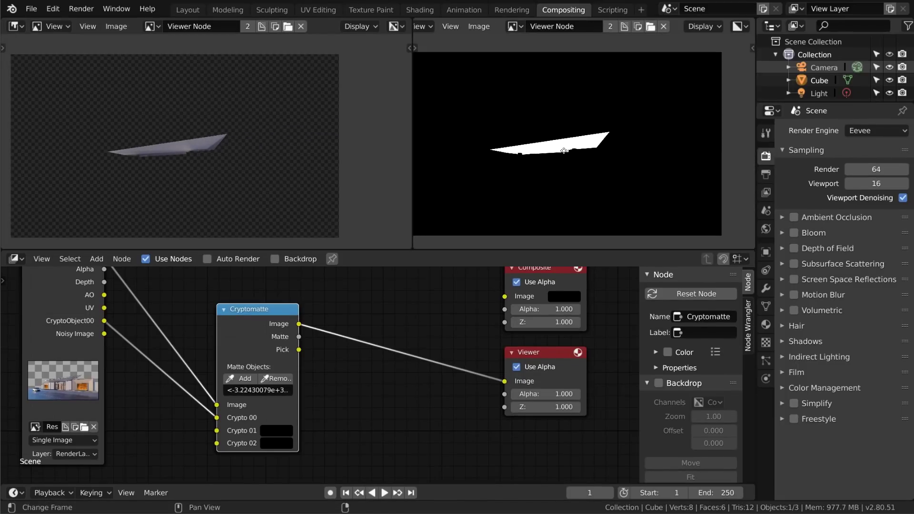
pyautogui.moveTo(566, 154); pyautogui.dragTo(626, 147, button='middle')
# Switch the Viewer back to the Cryptomatte node's Pick output.
pyautogui.moveTo(338, 341); pyautogui.dragTo(419, 343, button='middle')
pyautogui.keyDown('ctrl'); pyautogui.keyDown('shift'); pyautogui.click(330, 347); pyautogui.keyUp('shift'); pyautogui.keyUp('ctrl')
pyautogui.keyDown('ctrl'); pyautogui.keyDown('shift'); pyautogui.click(330, 347); pyautogui.keyUp('shift'); pyautogui.keyUp('ctrl')
pyautogui.scroll(-2, 418, 343)
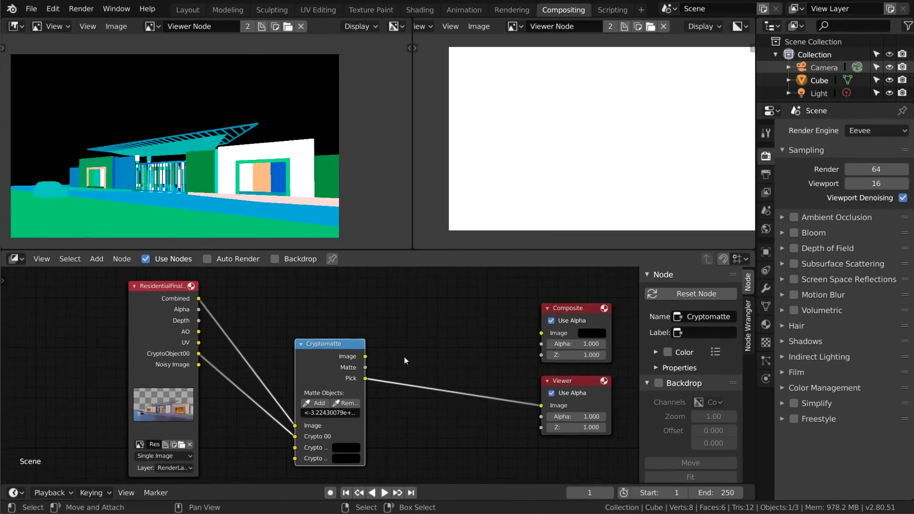
# Look through the saved black-and-white matte images in Photos, starting from 01.png.
pyautogui.click(695, 333)
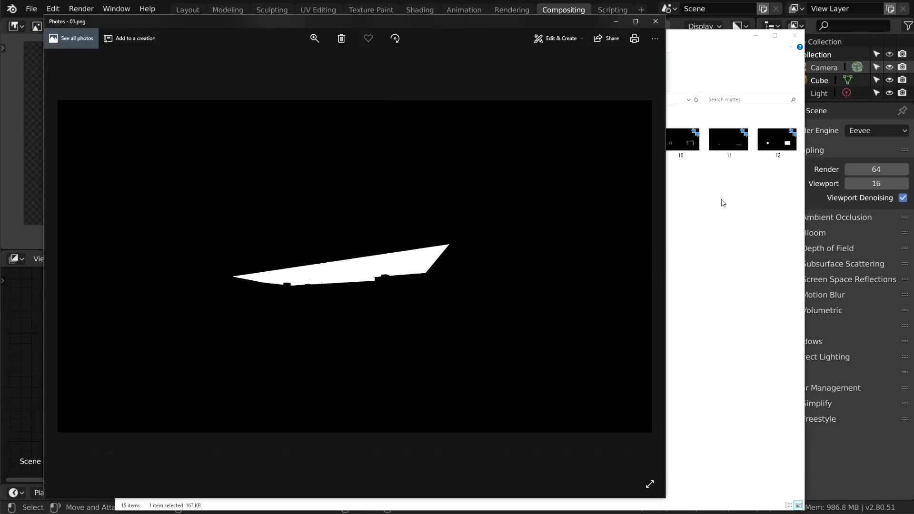
pyautogui.press('Right')
pyautogui.press('Right')
pyautogui.press('Right')
pyautogui.press('Right')
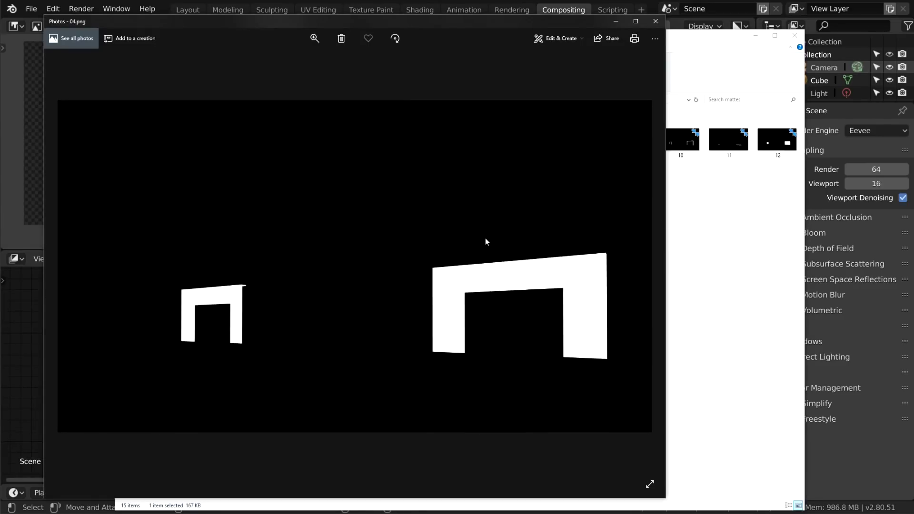
pyautogui.press('Right')
pyautogui.press('Right')
pyautogui.press('Right')
pyautogui.press('Right')
pyautogui.press('Right')
pyautogui.press('Right')
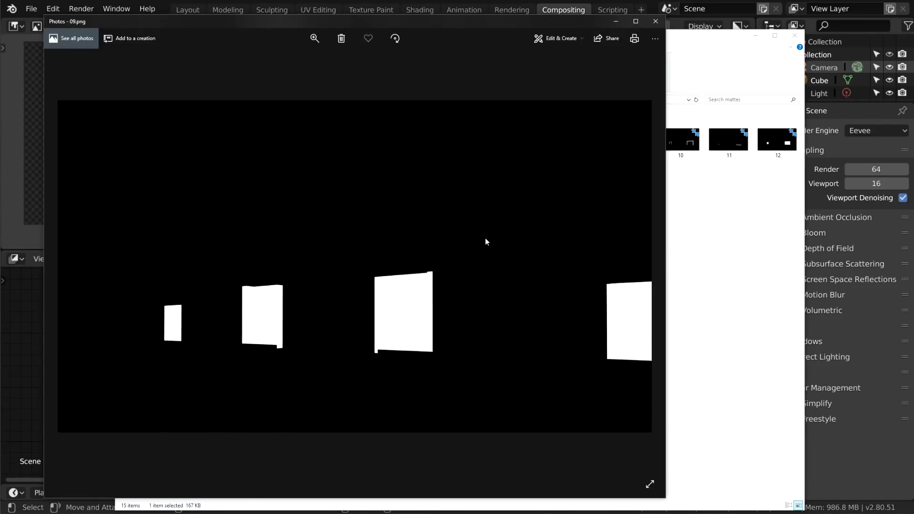
pyautogui.press('Right')
pyautogui.press('Right')
pyautogui.press('Right')
pyautogui.press('Right')
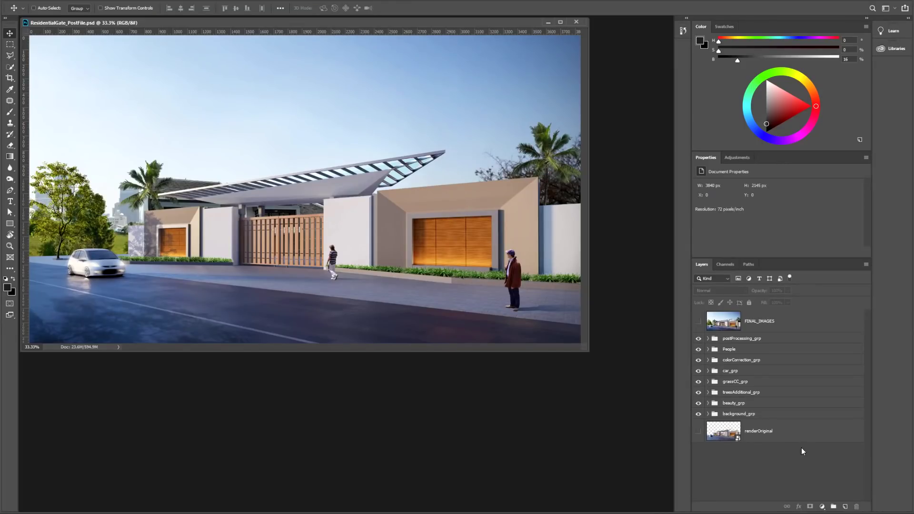
# Select the renderOriginal layer, isolate it and toggle its visibility, and show all groups from background_grp to postProcessing_grp again.
pyautogui.click(754, 433)
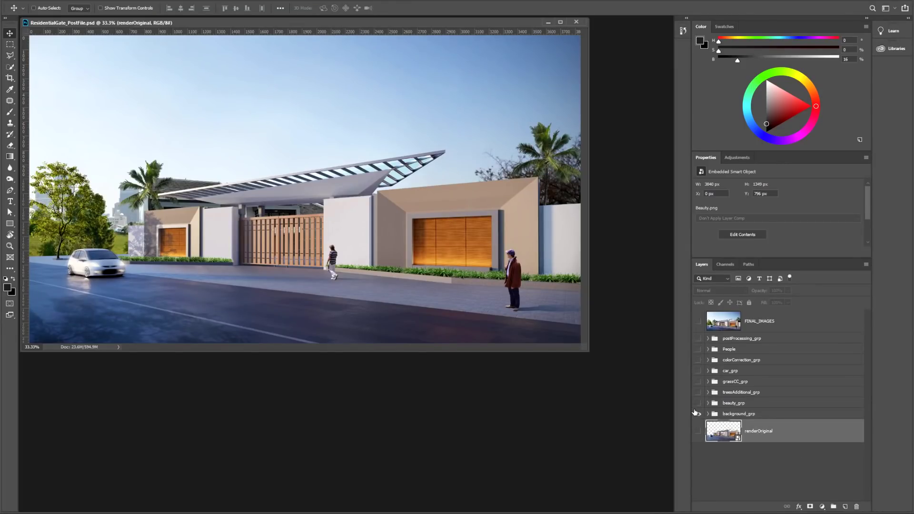
pyautogui.keyDown('alt'); pyautogui.click(698, 435); pyautogui.keyUp('alt')
pyautogui.click(698, 434)
pyautogui.click(699, 432)
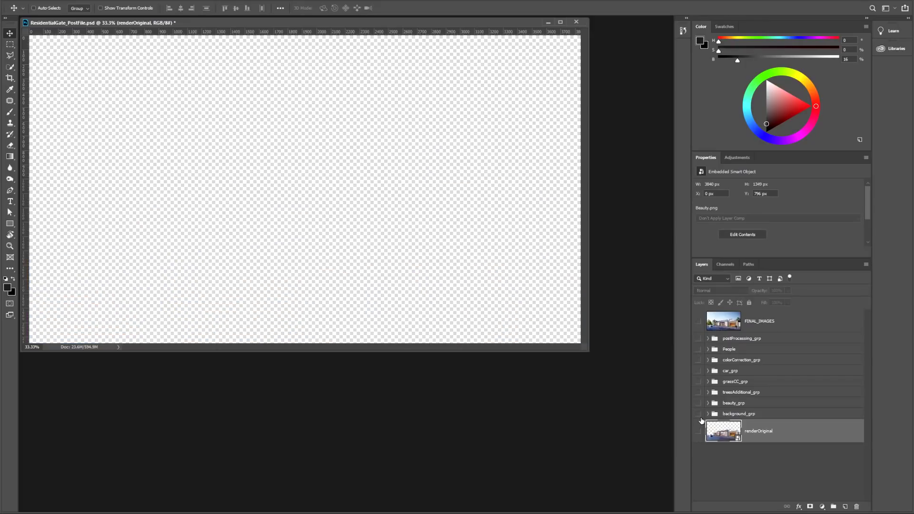
pyautogui.moveTo(699, 414); pyautogui.dragTo(698, 338)
# Look through the layers inside background_grp and beauty_grp, collapsing each group after viewing it.
pyautogui.click(707, 414)
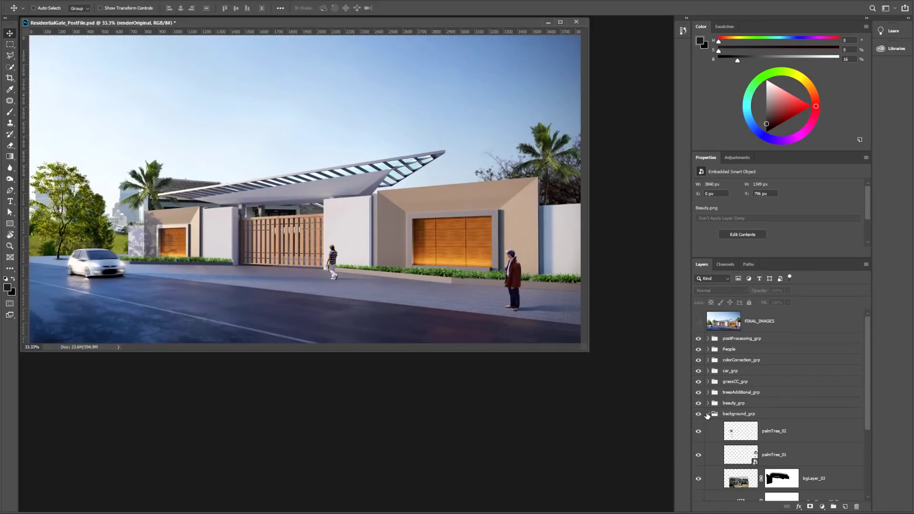
pyautogui.click(707, 414)
pyautogui.click(707, 403)
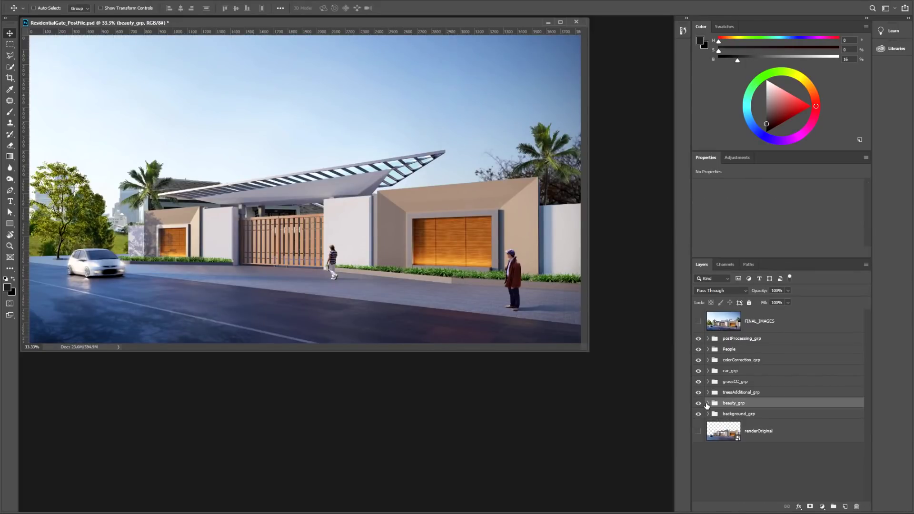
pyautogui.click(708, 404)
pyautogui.click(707, 404)
# Isolate beauty_grp, expand it, select its renderDarken layer and examine the gate roof up close.
pyautogui.keyDown('alt'); pyautogui.click(699, 403); pyautogui.keyUp('alt')
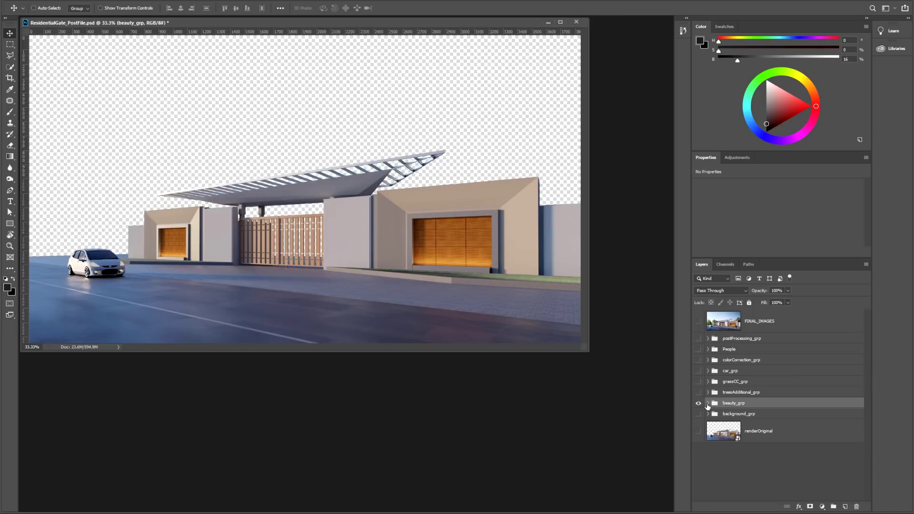
pyautogui.click(708, 403)
pyautogui.scroll(-3, 772, 429)
pyautogui.click(774, 411)
pyautogui.keyDown('alt'); pyautogui.scroll(18, 349, 187); pyautogui.keyUp('alt')
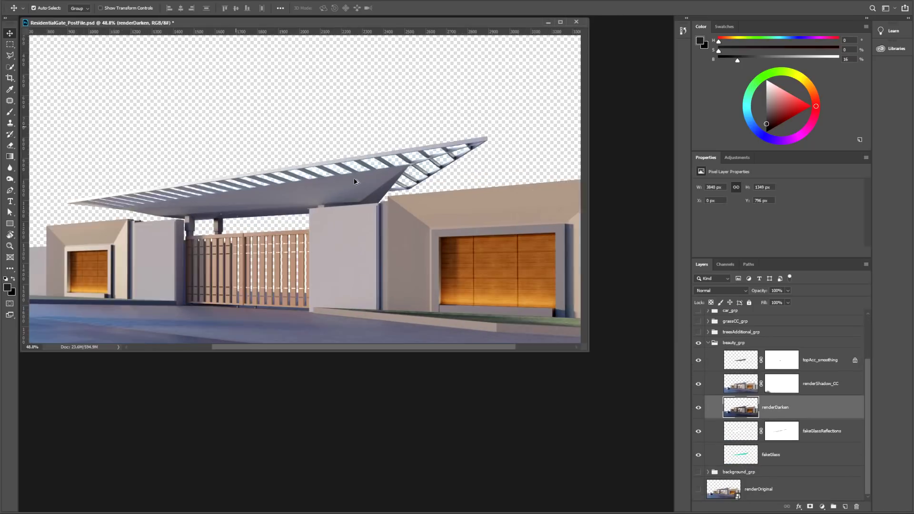
# Toggle the topAcc_smoothing layer off and on to compare its effect on the roof underside.
pyautogui.click(699, 361)
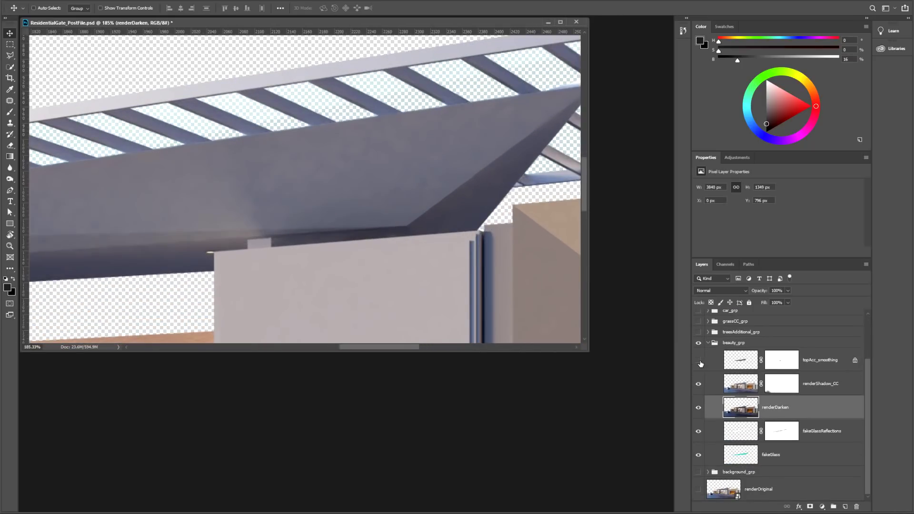
pyautogui.click(699, 362)
pyautogui.click(699, 362)
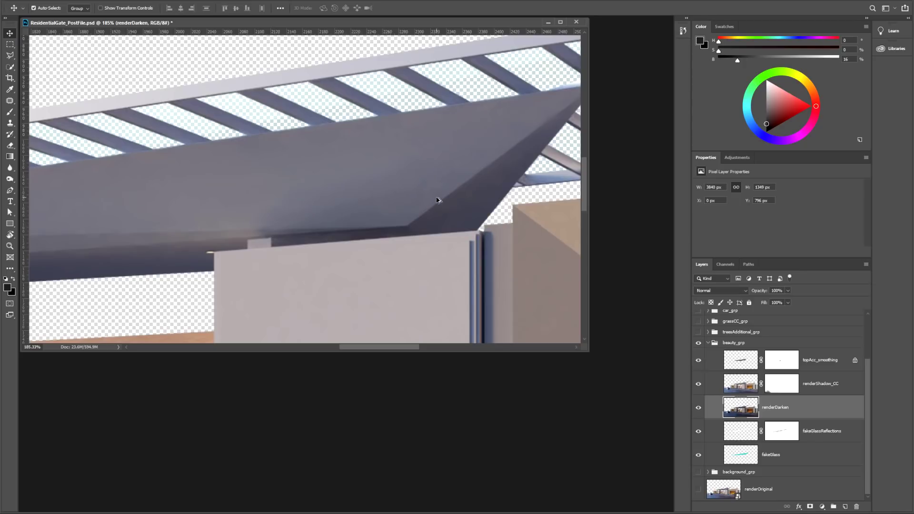
pyautogui.keyDown('alt'); pyautogui.scroll(2, 406, 165); pyautogui.keyUp('alt')
pyautogui.keyDown('alt'); pyautogui.scroll(-2, 407, 164); pyautogui.keyUp('alt')
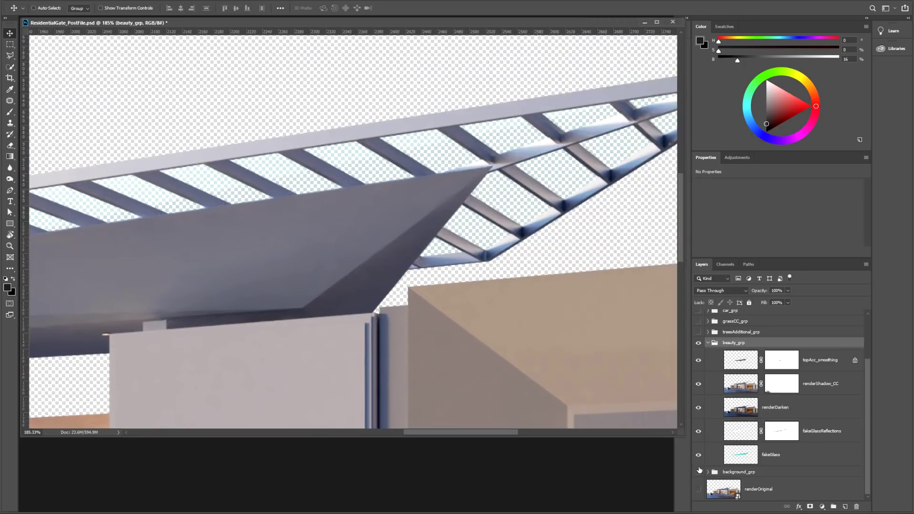
# Show background_grp and beauty_grp together and toggle them to examine how the render sits over the background.
pyautogui.click(698, 473)
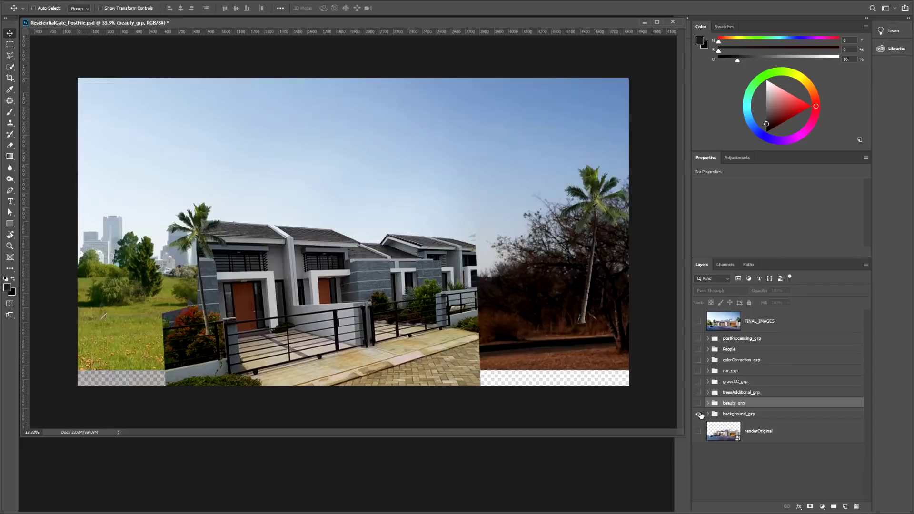
pyautogui.click(702, 403)
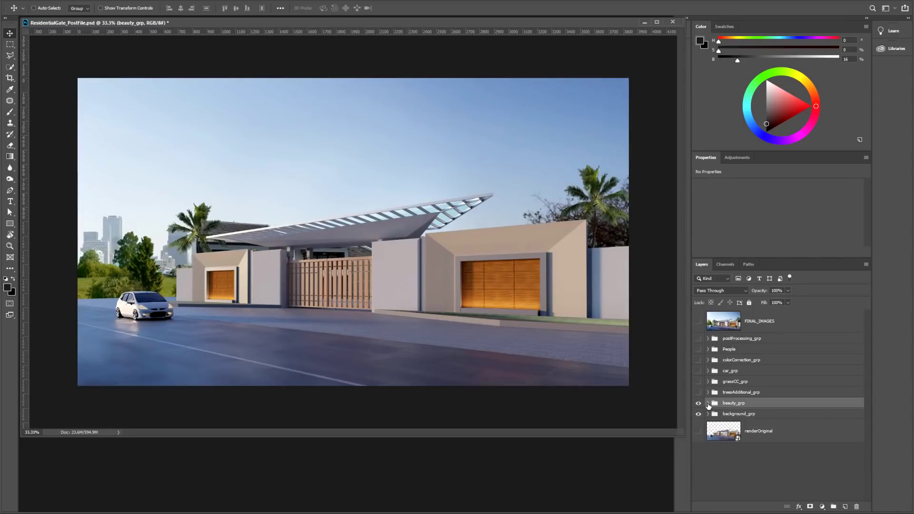
pyautogui.click(707, 403)
pyautogui.click(708, 404)
pyautogui.click(698, 403)
pyautogui.click(698, 414)
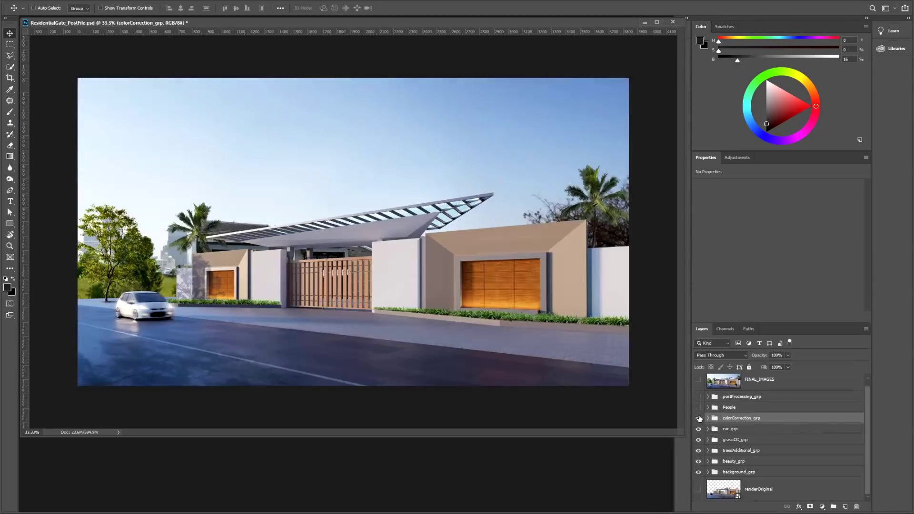
# Compare the image with and without colorCorrection_grp, and expand the group to view its adjustment layers.
pyautogui.click(698, 418)
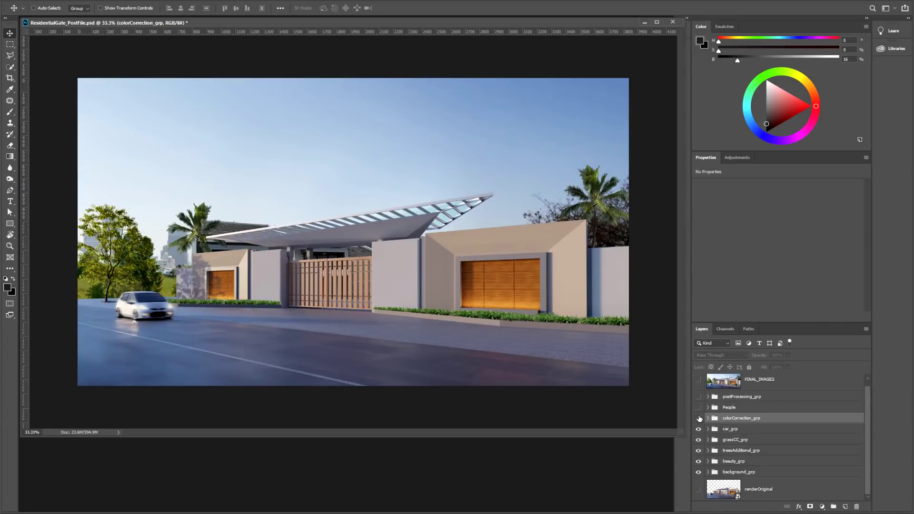
pyautogui.click(698, 418)
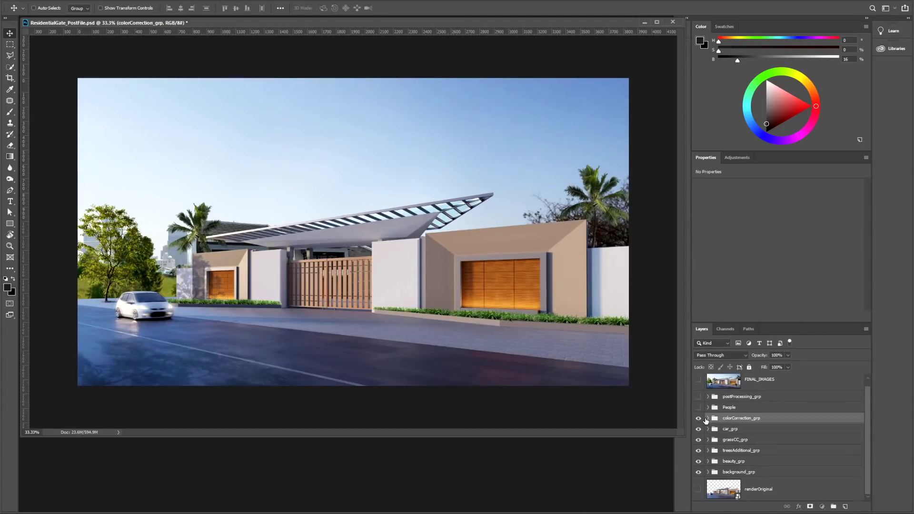
pyautogui.click(708, 418)
pyautogui.scroll(-3, 788, 429)
pyautogui.scroll(2, 788, 430)
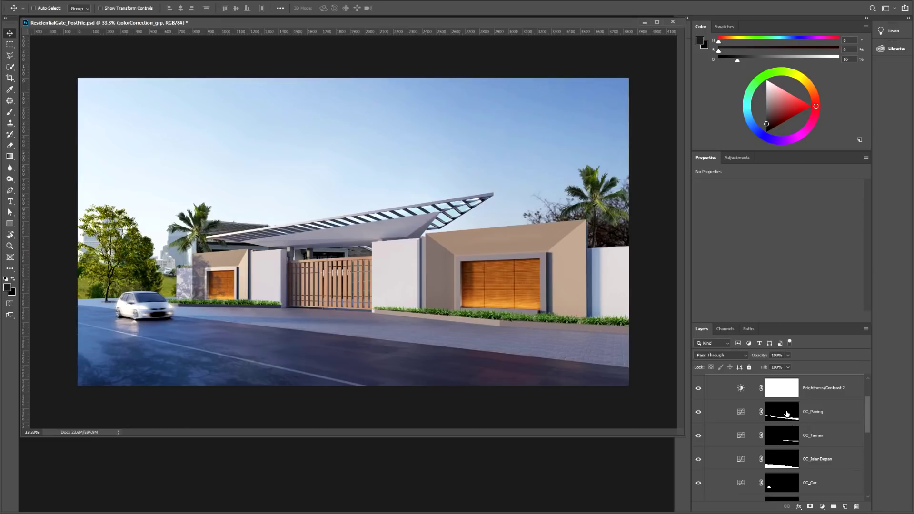
# View the layer masks of CC_Paving and Curves 13, and toggle Curves 13 off and on.
pyautogui.keyDown('alt'); pyautogui.click(782, 419); pyautogui.keyUp('alt')
pyautogui.scroll(-7, 782, 419)
pyautogui.keyDown('alt'); pyautogui.click(782, 460); pyautogui.keyUp('alt')
pyautogui.click(698, 461)
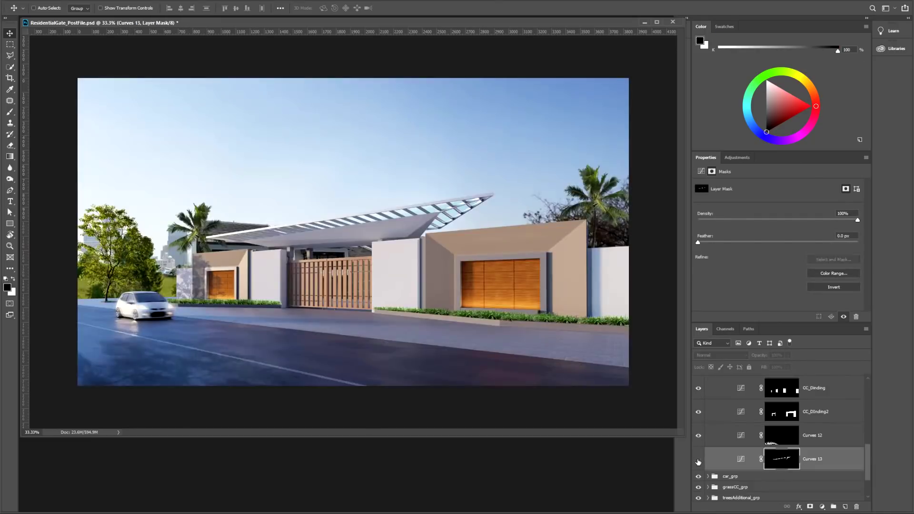
pyautogui.click(698, 460)
# Inspect the layer masks of CC_DInding2 and CC_Pagar, and the curve settings of CC_Pagar and CC_Top.
pyautogui.click(781, 413)
pyautogui.scroll(3, 780, 438)
pyautogui.click(776, 441)
pyautogui.click(741, 436)
pyautogui.click(741, 412)
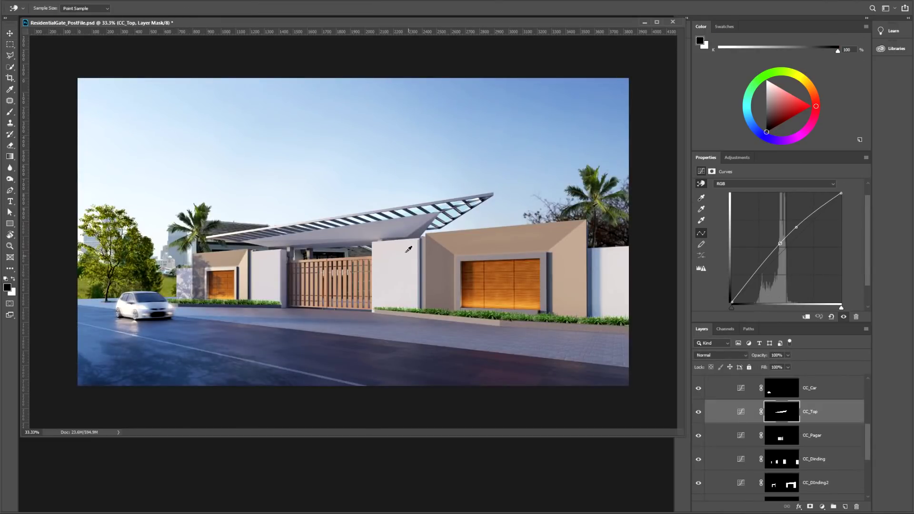
# Select the CC_Taman and CC_Paving masks in turn and toggle each correction off and on to compare its effect.
pyautogui.scroll(2, 781, 434)
pyautogui.click(780, 435)
pyautogui.click(699, 436)
pyautogui.click(698, 437)
pyautogui.click(780, 412)
pyautogui.click(698, 413)
pyautogui.click(698, 413)
pyautogui.click(780, 412)
pyautogui.scroll(3, 712, 410)
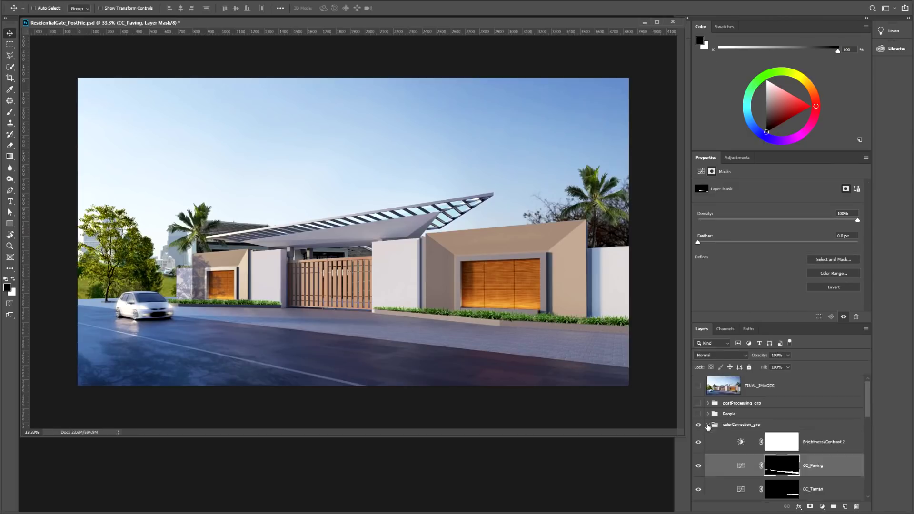
# Collapse colorCorrection_grp and compare the image with and without the People group, leaving it shown.
pyautogui.click(708, 425)
pyautogui.click(698, 414)
pyautogui.click(698, 414)
pyautogui.click(698, 414)
# Toggle the vignette layer in postProcessing_grp off and on, and show the FINAL_IMAGES layer to inspect it up close.
pyautogui.click(708, 403)
pyautogui.click(699, 421)
pyautogui.click(698, 420)
pyautogui.click(708, 403)
pyautogui.click(698, 386)
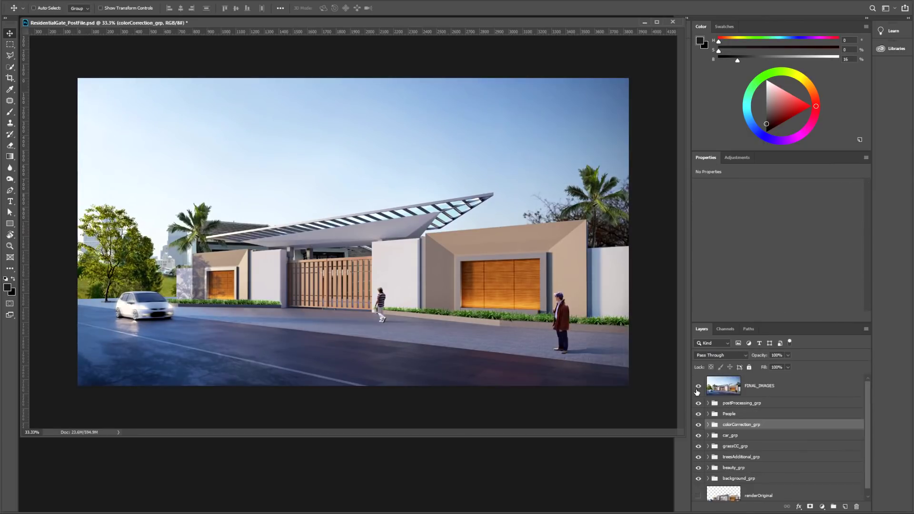
pyautogui.keyDown('alt'); pyautogui.scroll(12, 469, 257); pyautogui.keyUp('alt')
pyautogui.keyDown('alt'); pyautogui.scroll(-12, 510, 250); pyautogui.keyUp('alt')
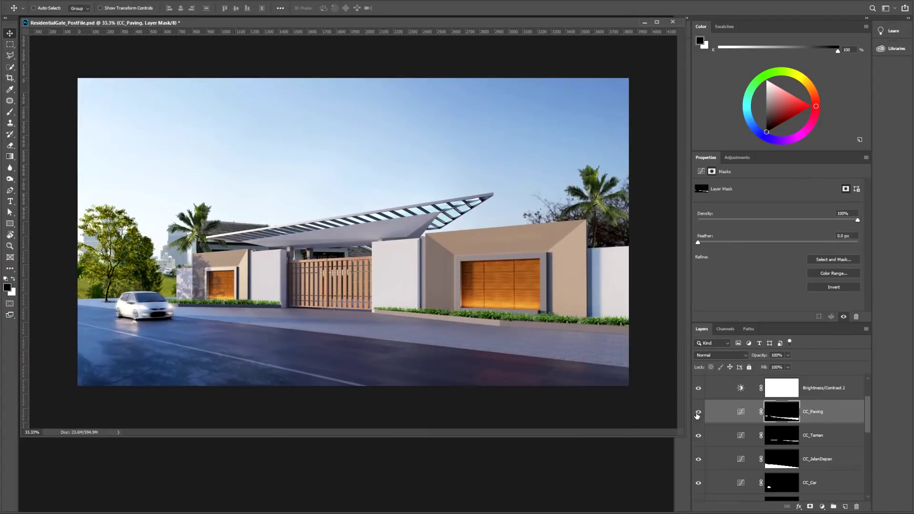
# Toggle the CC_Paving curves correction off and on to compare the pavement, and collapse colorCorrection_grp.
pyautogui.click(698, 413)
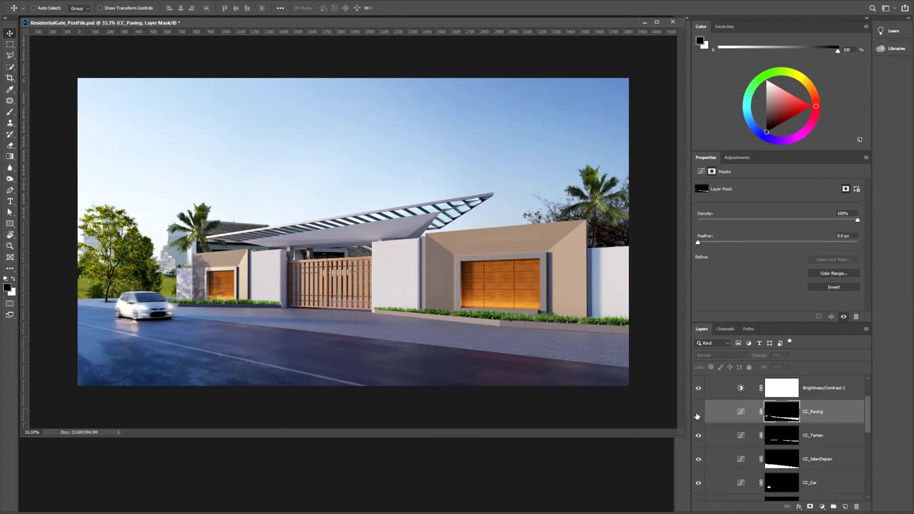
pyautogui.click(698, 413)
pyautogui.scroll(3, 698, 414)
pyautogui.click(707, 424)
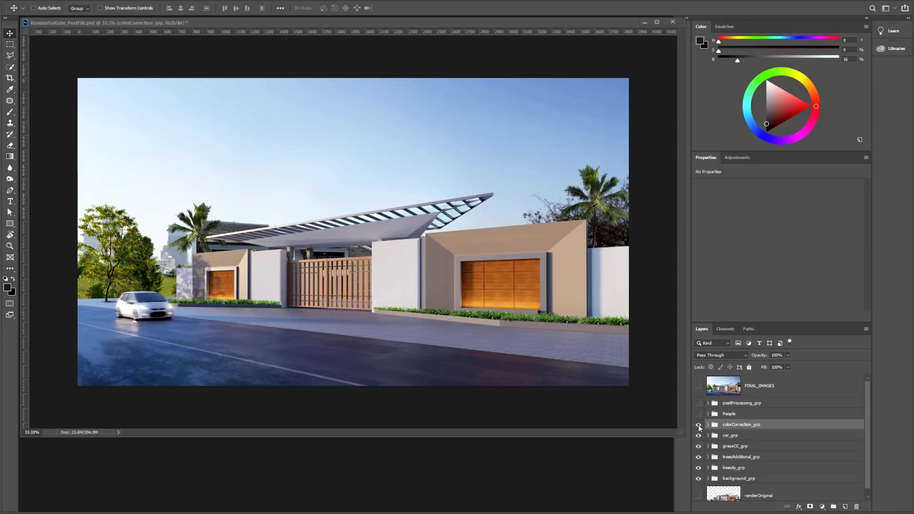
# Show the People group, toggling it off and on to compare the image with and without the figures.
pyautogui.click(698, 414)
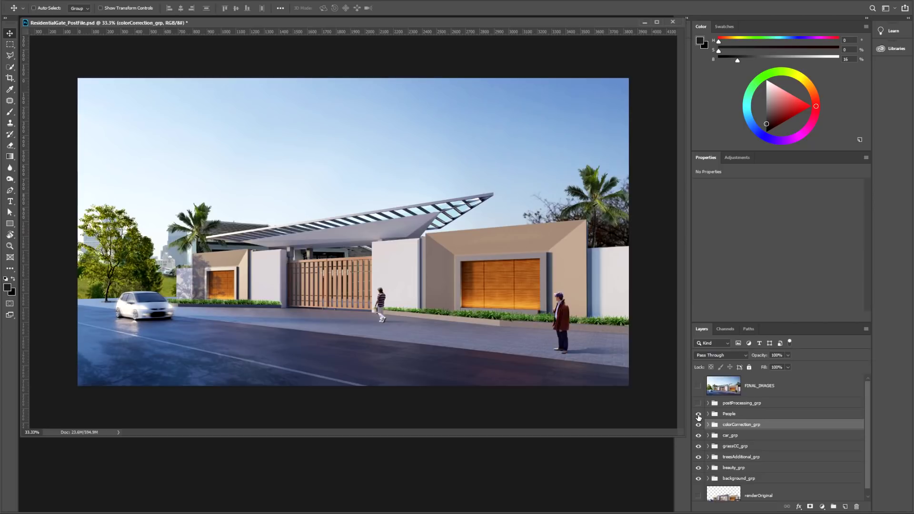
pyautogui.click(698, 415)
pyautogui.click(698, 415)
pyautogui.click(698, 415)
pyautogui.click(698, 415)
pyautogui.click(698, 415)
pyautogui.click(698, 415)
# Show postProcessing_grp and toggle its vignette layer off and on to compare the effect.
pyautogui.click(699, 403)
pyautogui.click(708, 403)
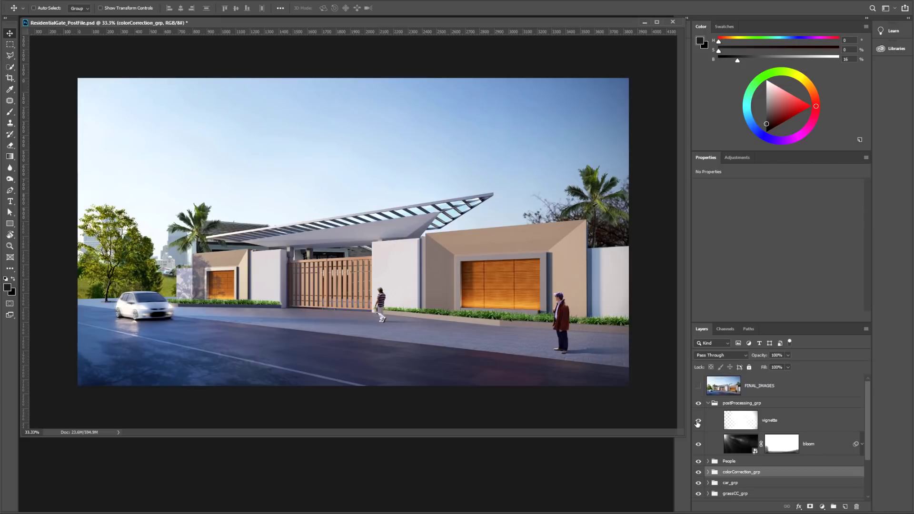
pyautogui.click(698, 422)
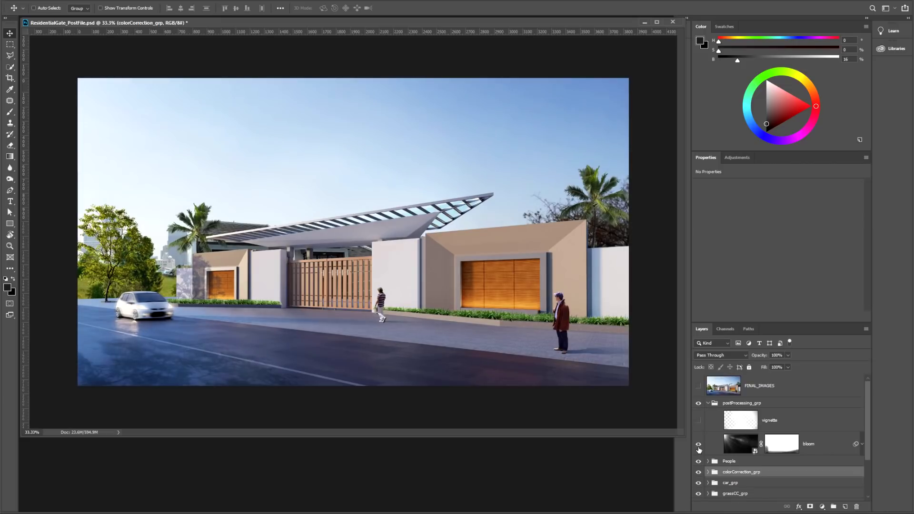
pyautogui.click(699, 421)
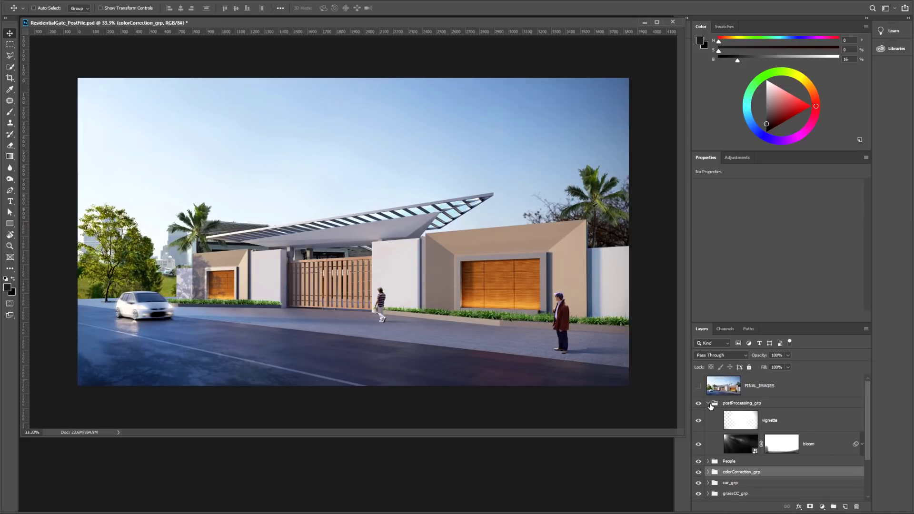
pyautogui.click(708, 403)
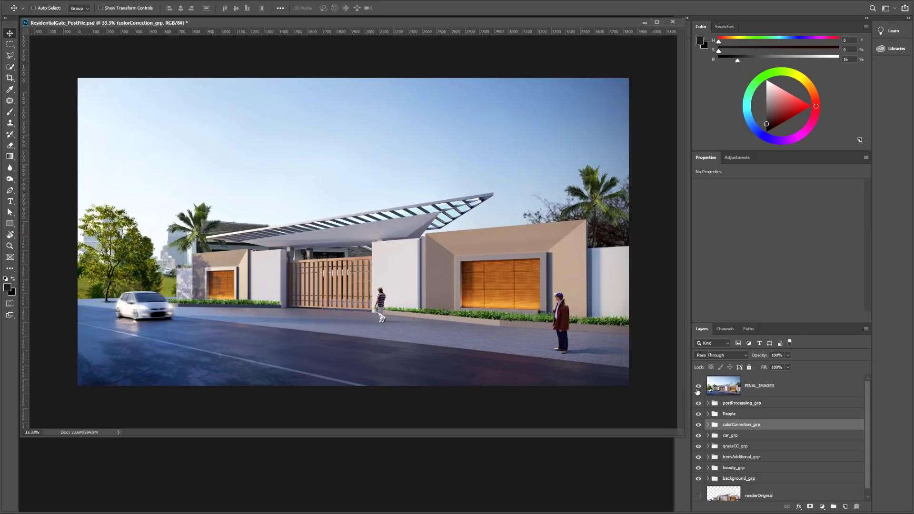
# Show the FINAL_IMAGES layer and examine the finished gate image at different magnifications.
pyautogui.click(698, 388)
pyautogui.keyDown('alt'); pyautogui.scroll(3, 476, 278); pyautogui.keyUp('alt')
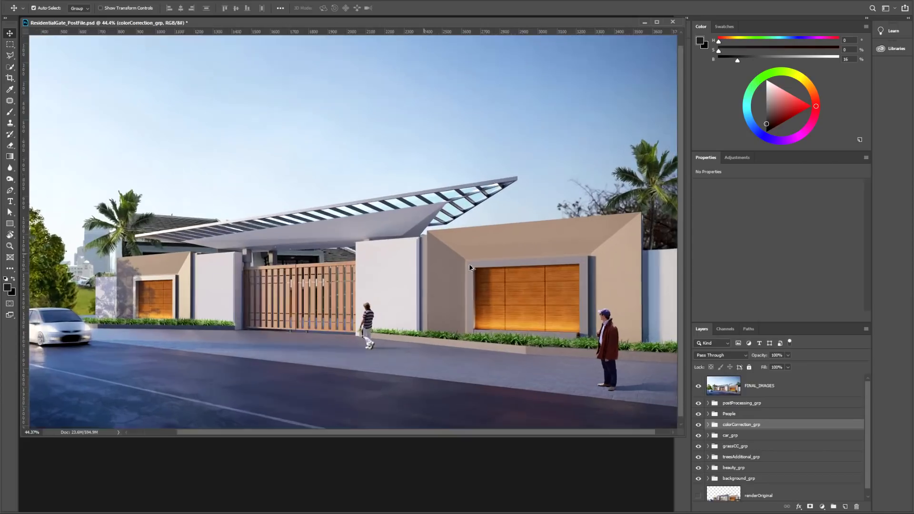
pyautogui.keyDown('alt'); pyautogui.scroll(-5, 470, 268); pyautogui.keyUp('alt')
pyautogui.hotkey('ctrl', '+')
pyautogui.keyDown('alt'); pyautogui.scroll(6, 415, 236); pyautogui.keyUp('alt')
pyautogui.keyDown('alt'); pyautogui.scroll(-5, 413, 232); pyautogui.keyUp('alt')
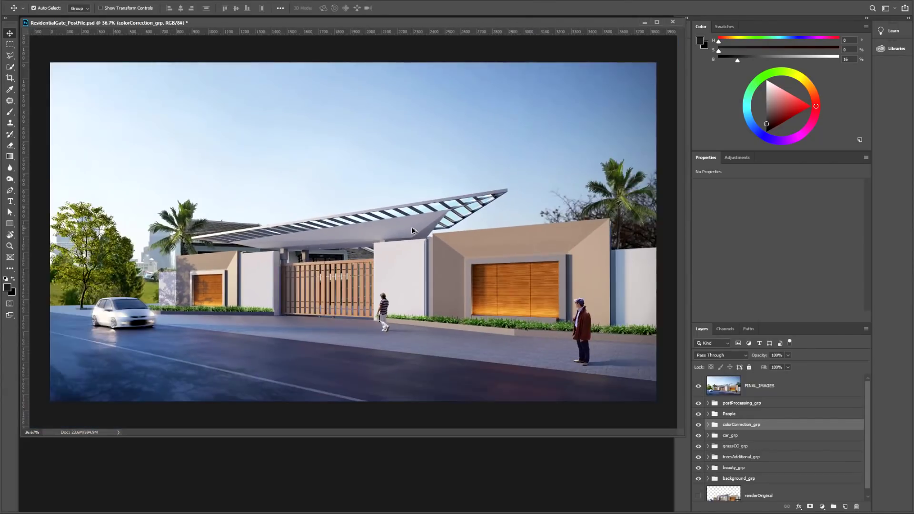
# Examine the glass roof up close while toggling FINAL_IMAGES to compare it with the layered composite.
pyautogui.keyDown('alt'); pyautogui.scroll(10, 420, 223); pyautogui.keyUp('alt')
pyautogui.keyDown('alt'); pyautogui.scroll(2, 572, 246); pyautogui.keyUp('alt')
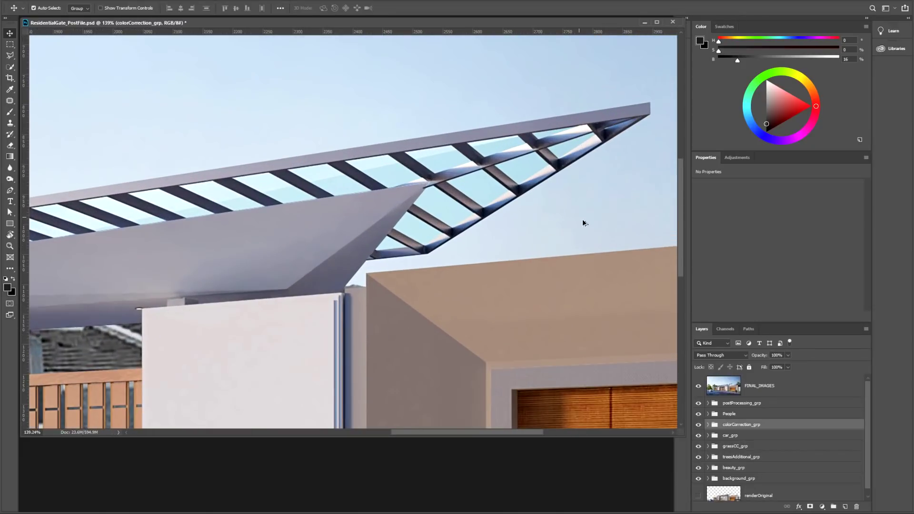
pyautogui.click(698, 388)
pyautogui.click(699, 387)
pyautogui.click(698, 387)
pyautogui.keyDown('alt'); pyautogui.scroll(-4, 500, 259); pyautogui.keyUp('alt')
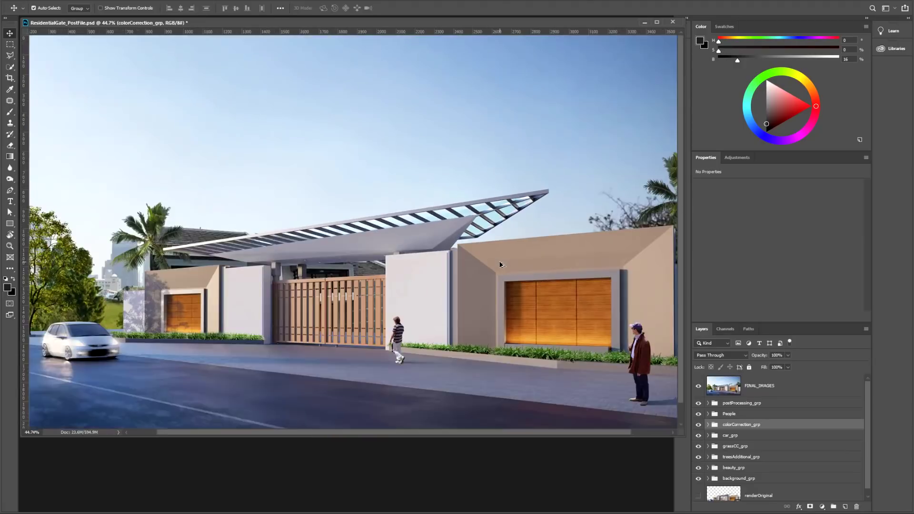